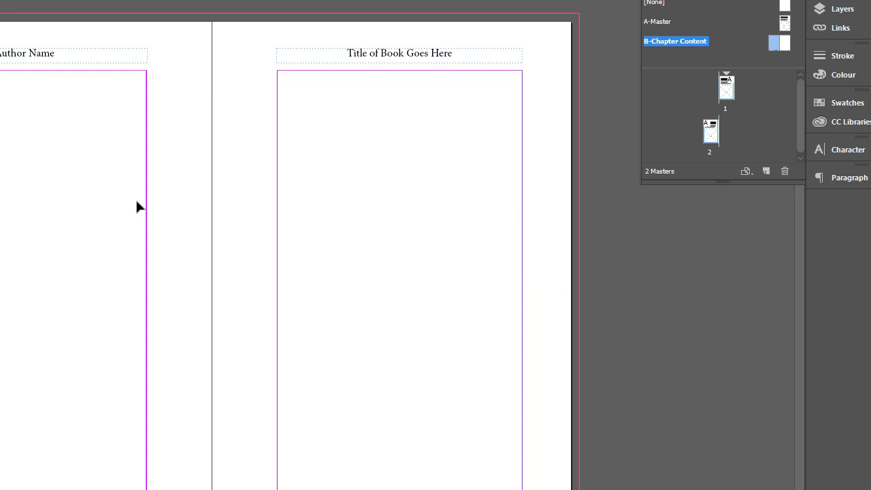
left_click(43, 92)
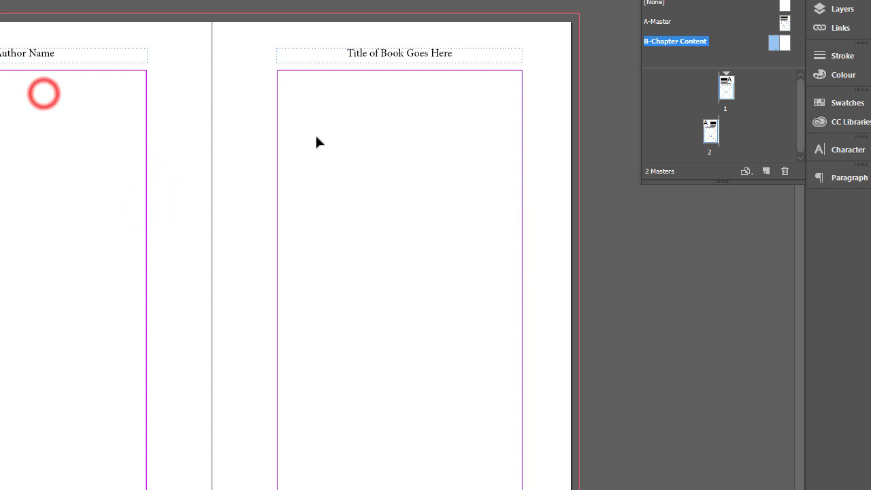
left_click(316, 138)
left_click(49, 121)
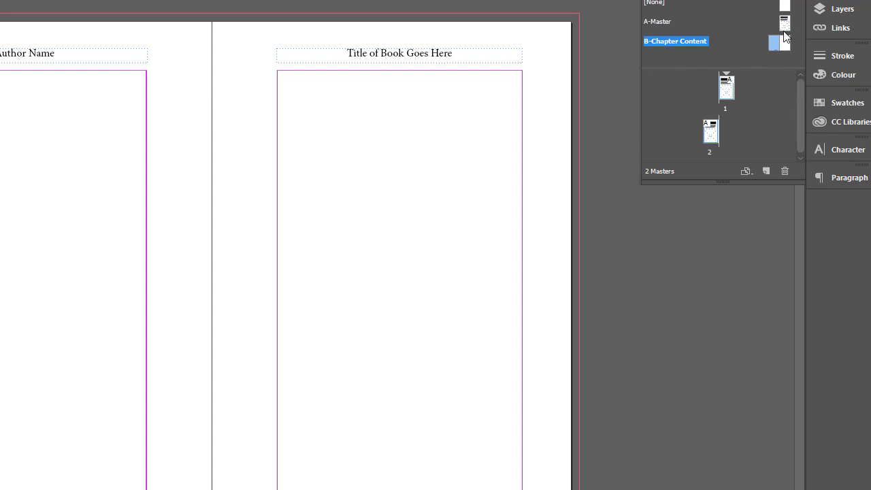
Show the paragraph settings and the Paragraph Styles list, then move the styles list over the document and lengthen it
left_click(863, 179)
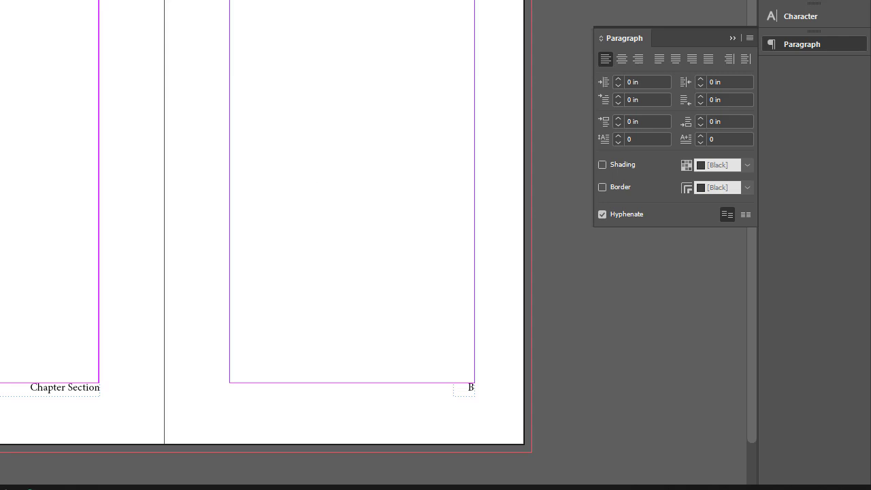
left_click(36, 8)
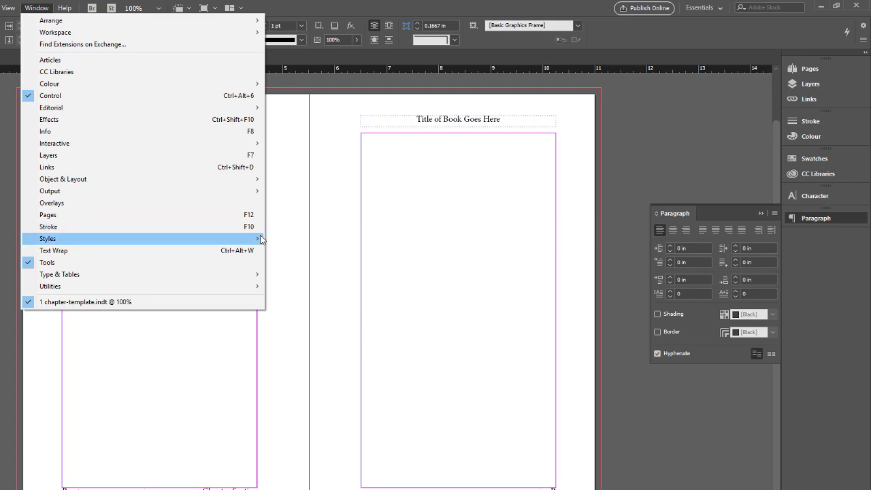
mouse_move(264, 238)
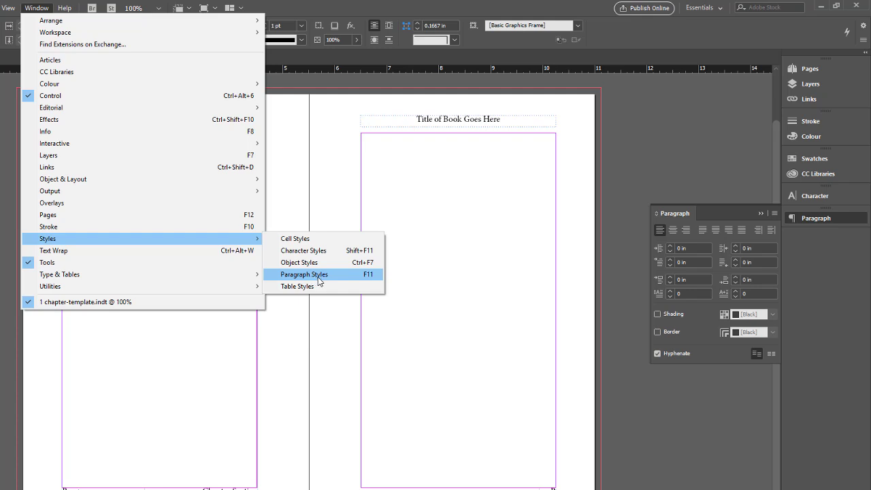
left_click(318, 279)
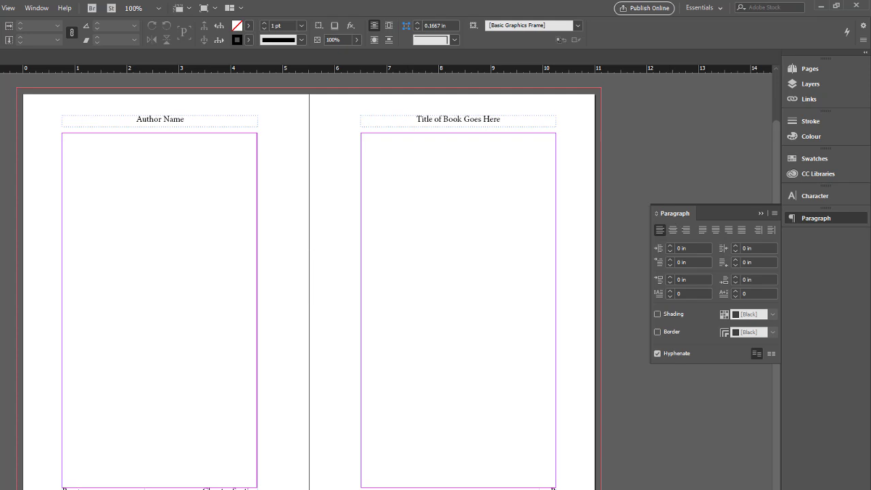
left_click_drag(764, 161, 637, 84)
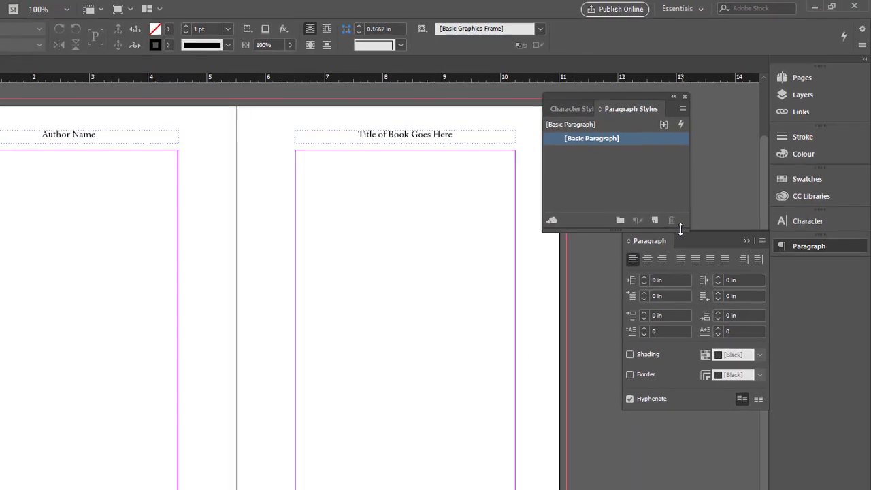
left_click_drag(646, 204, 646, 265)
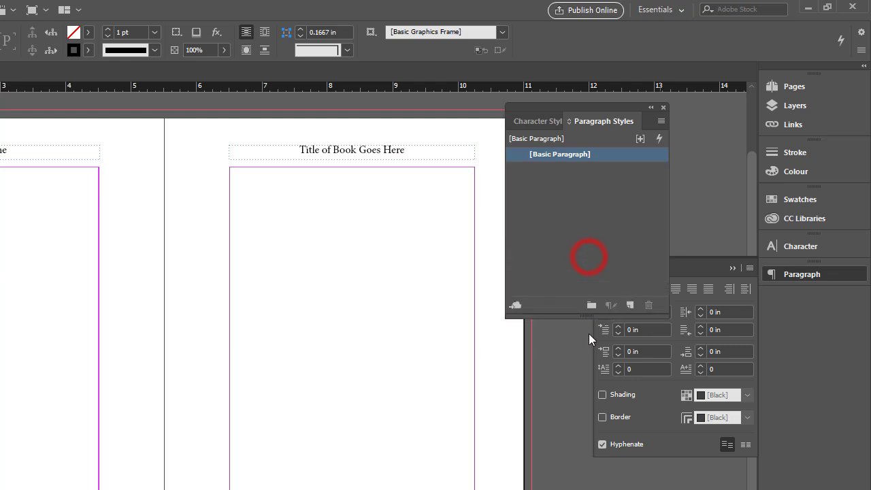
left_click_drag(589, 334, 589, 336)
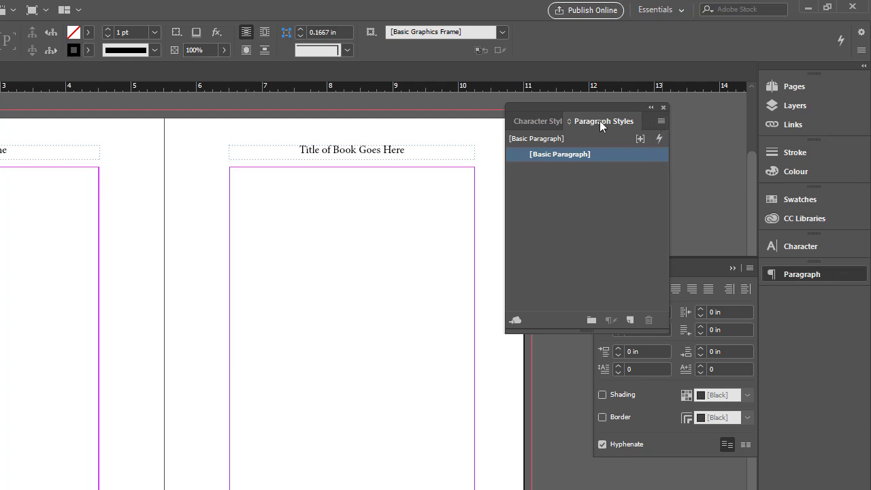
Start loading paragraph styles from a file and browse to !Workfiles 2018 > Concordia > Fall 2018 > InDesign II > For Import
left_click(660, 122)
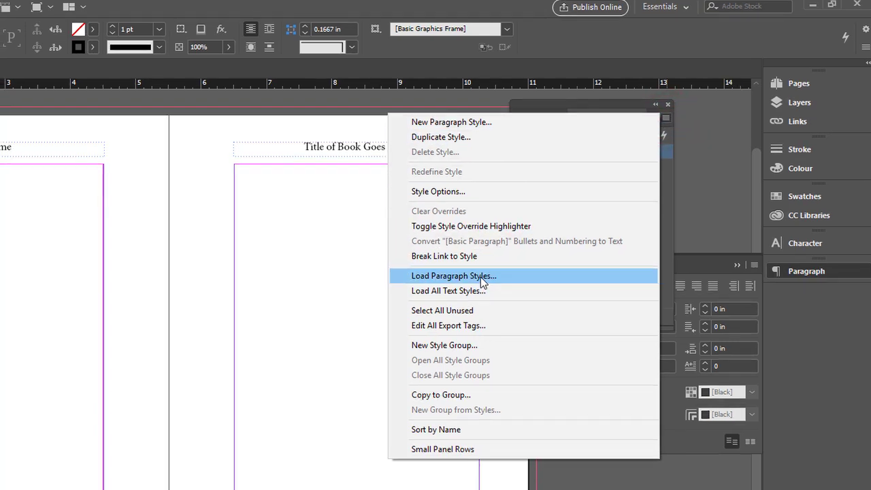
left_click(480, 277)
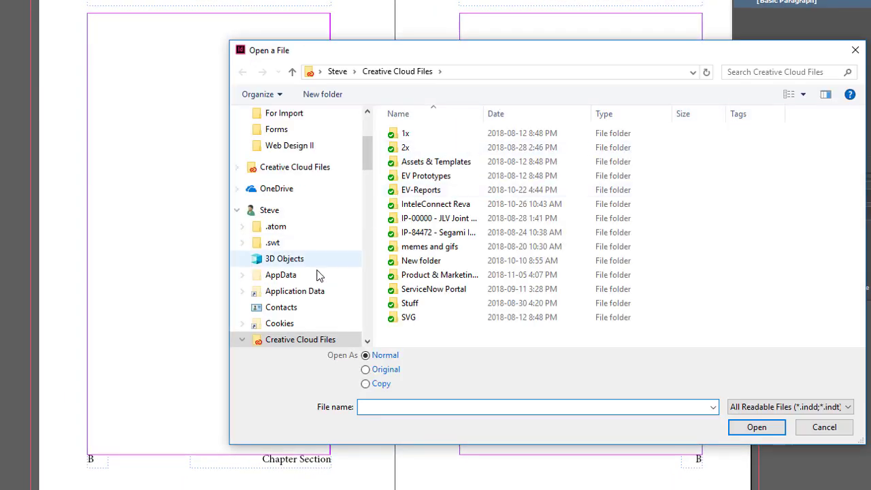
left_click_drag(367, 155, 347, 272)
scroll(345, 275, "down", 5)
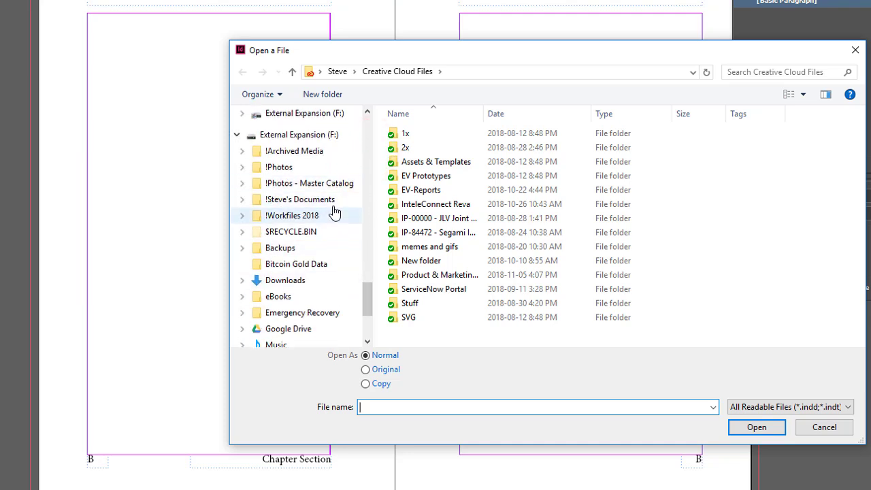
left_click(242, 215)
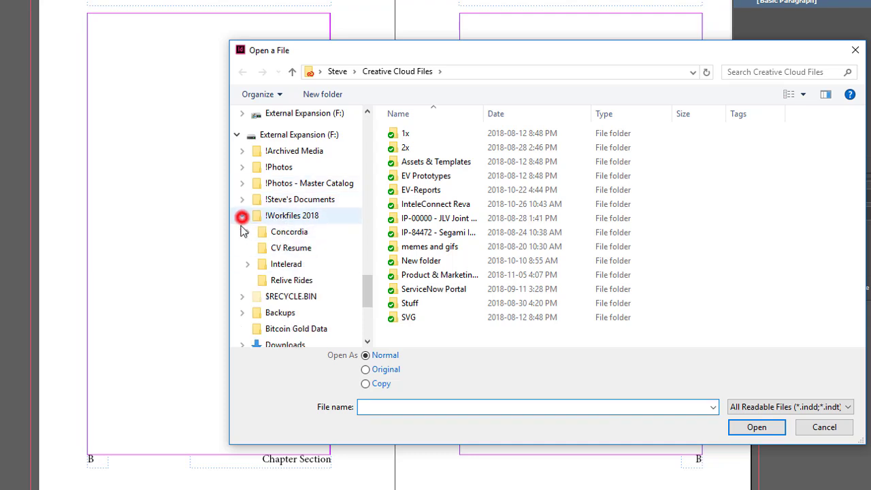
left_click(247, 232)
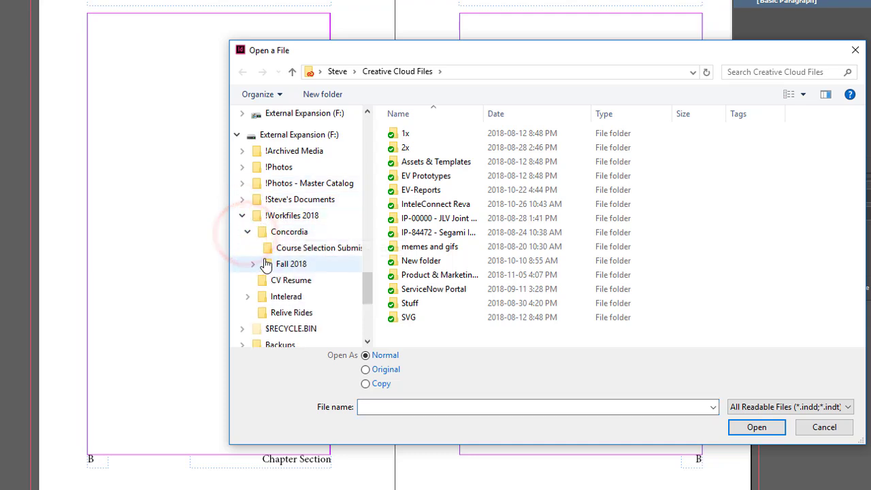
left_click(252, 263)
left_click(298, 298)
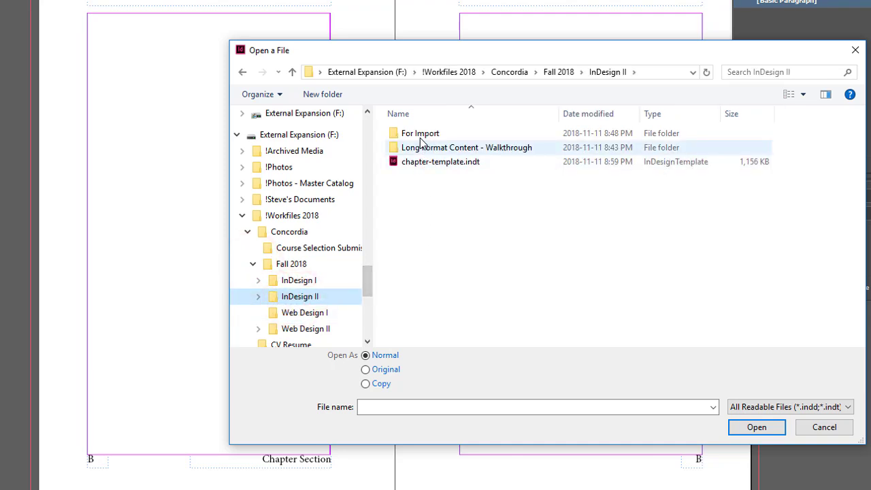
double_click(418, 134)
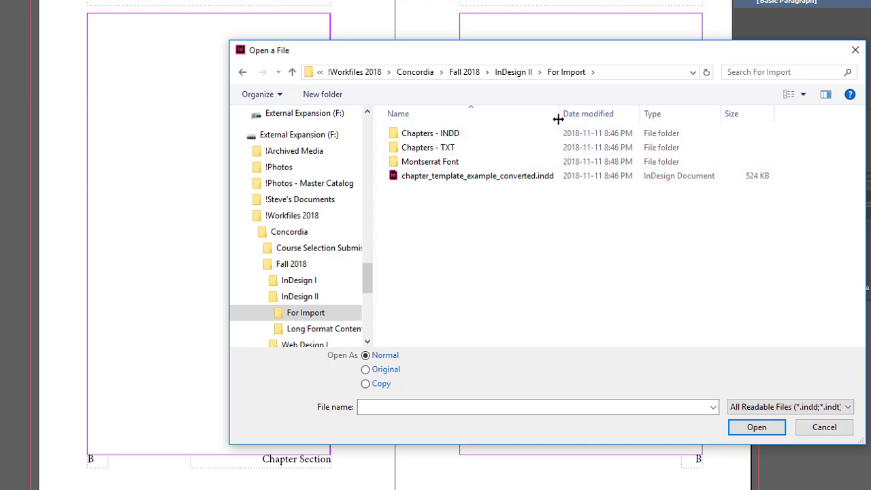
Load the paragraph styles from chapter_template_example_converted.indd into the chapter template
left_click_drag(559, 114, 581, 114)
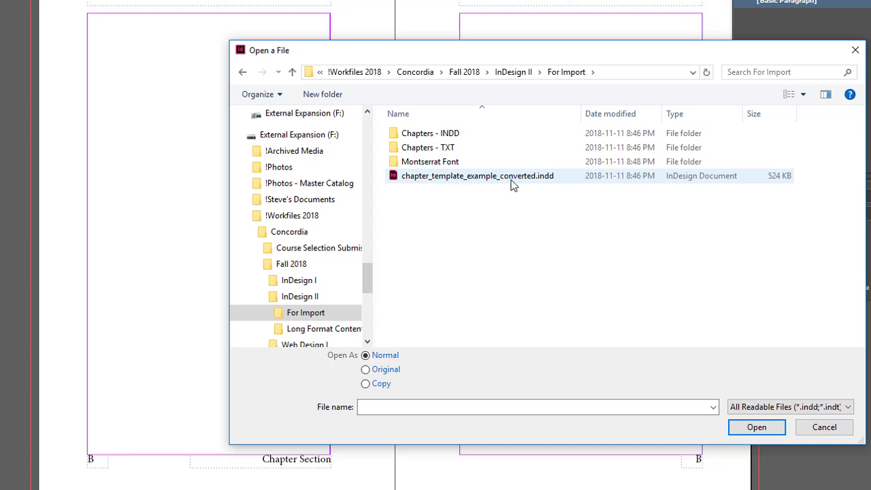
left_click(419, 177)
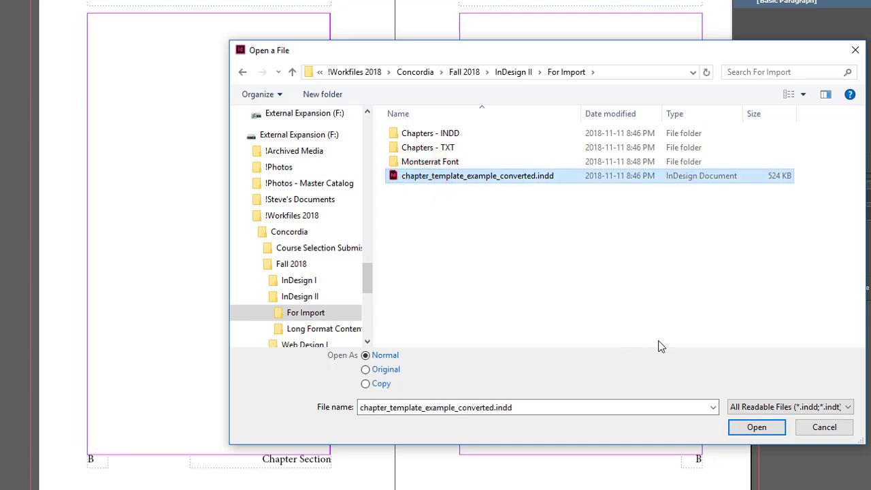
left_click(761, 426)
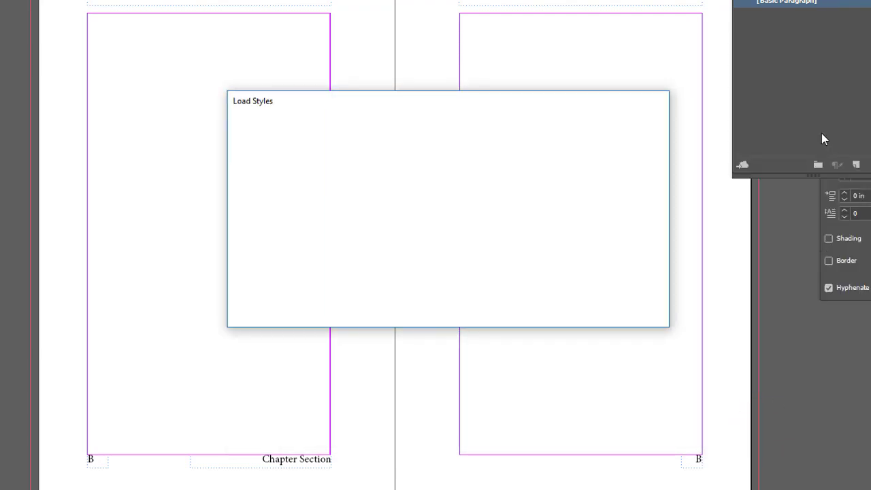
left_click_drag(579, 153, 594, 141)
left_click(624, 133)
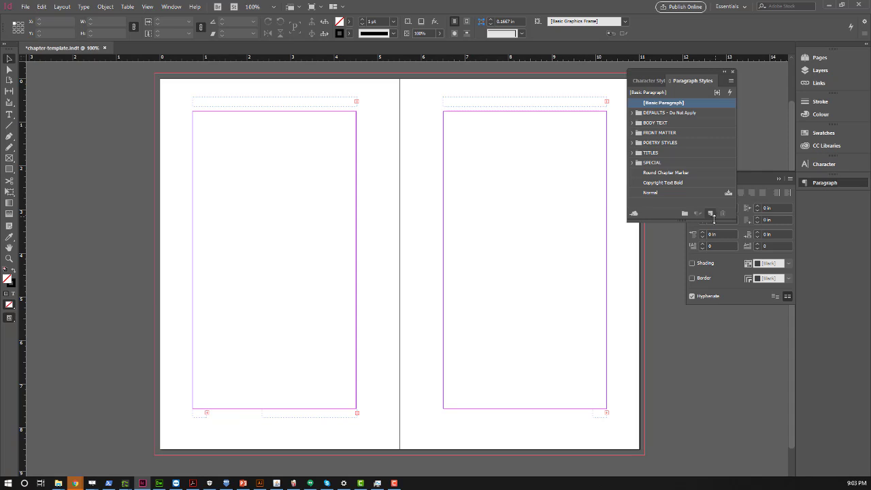
Lengthen the style list and expand the BODY TEXT, Special Body Text and FRONT MATTER groups to examine their styles
left_click_drag(702, 221, 701, 253)
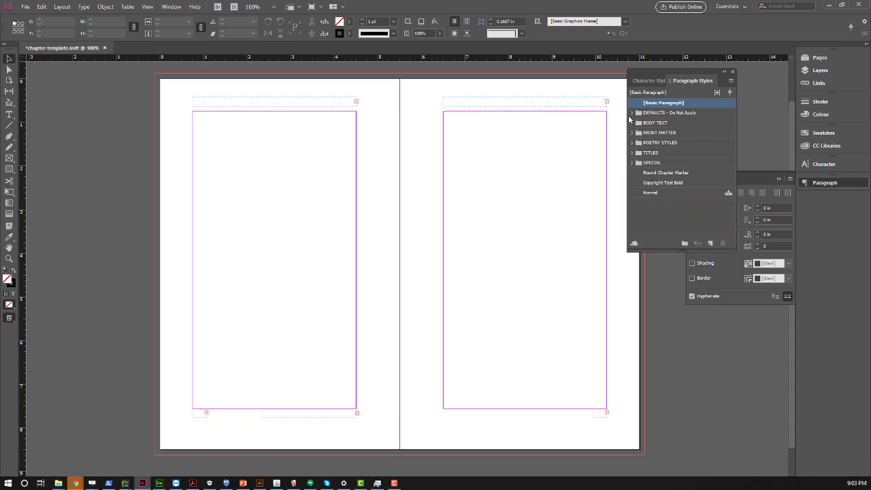
left_click(632, 123)
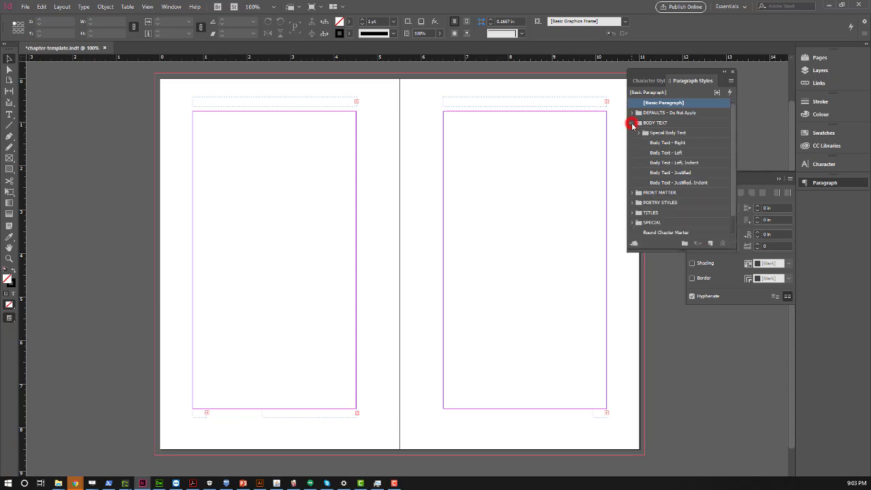
left_click(638, 133)
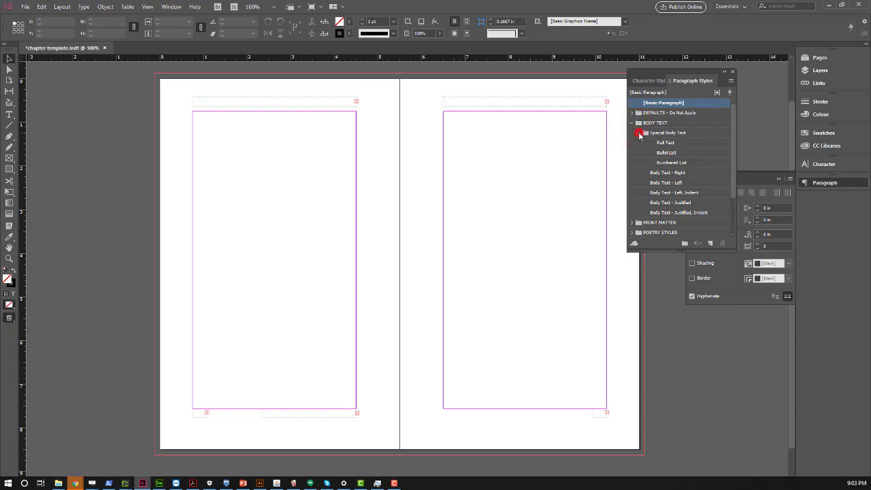
scroll(658, 182, "down", 1)
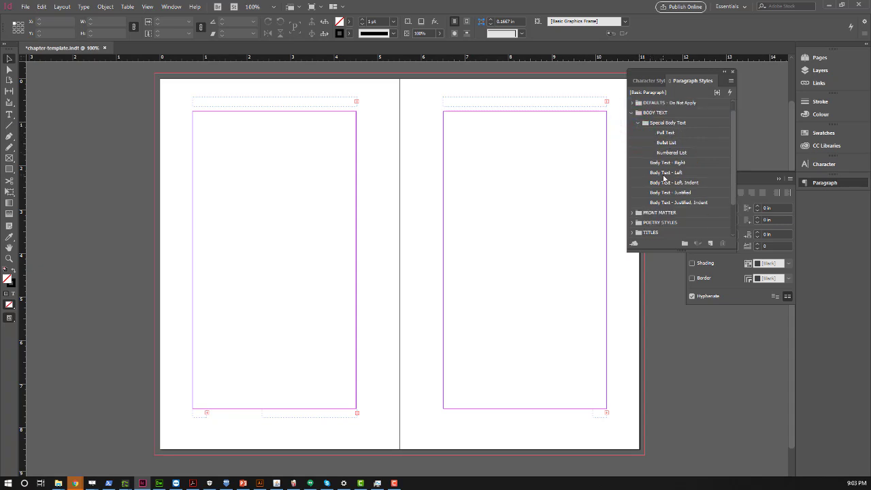
left_click(632, 213)
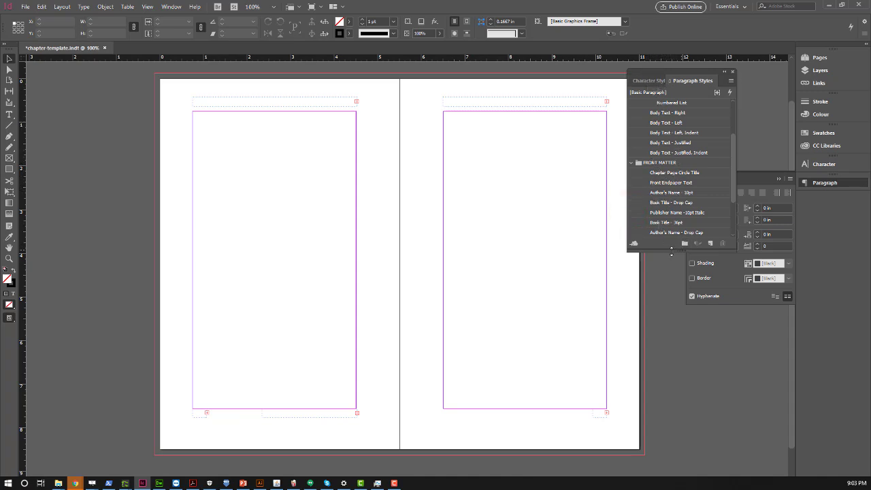
left_click_drag(670, 251, 673, 339)
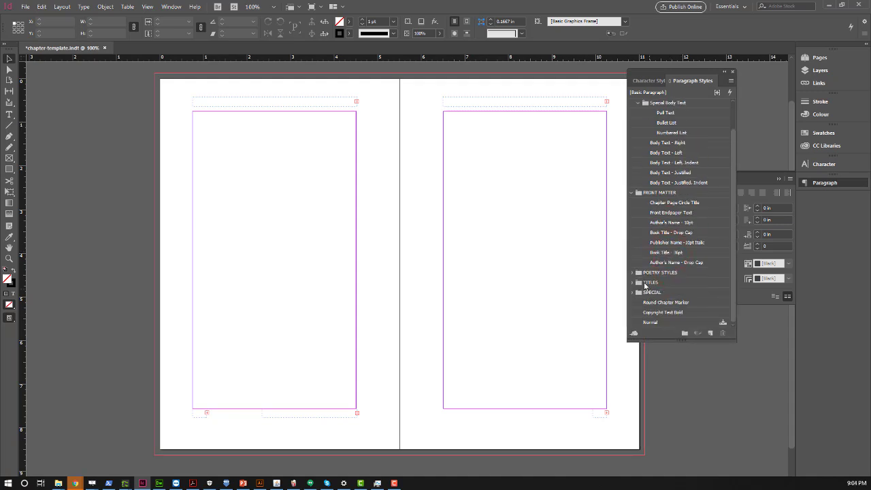
Expand the POETRY STYLES, TITLES, Headings and SPECIAL groups to examine their paragraph styles
left_click(632, 272)
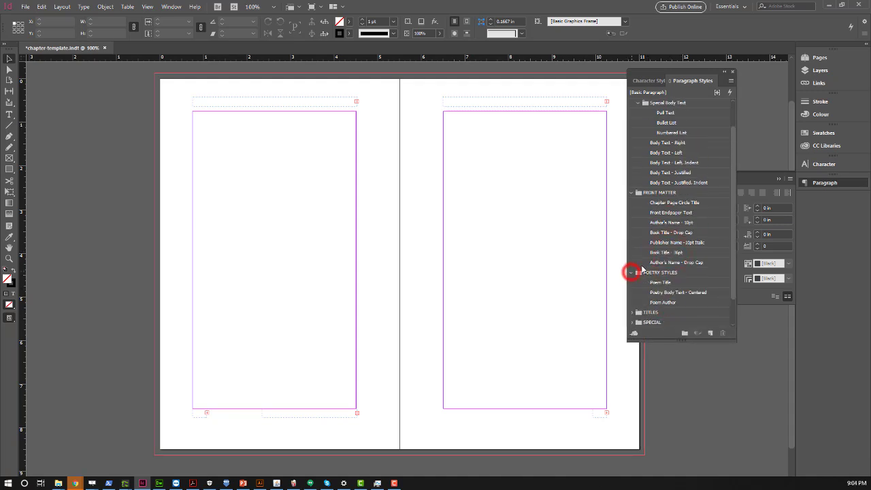
scroll(653, 271, "down", 1)
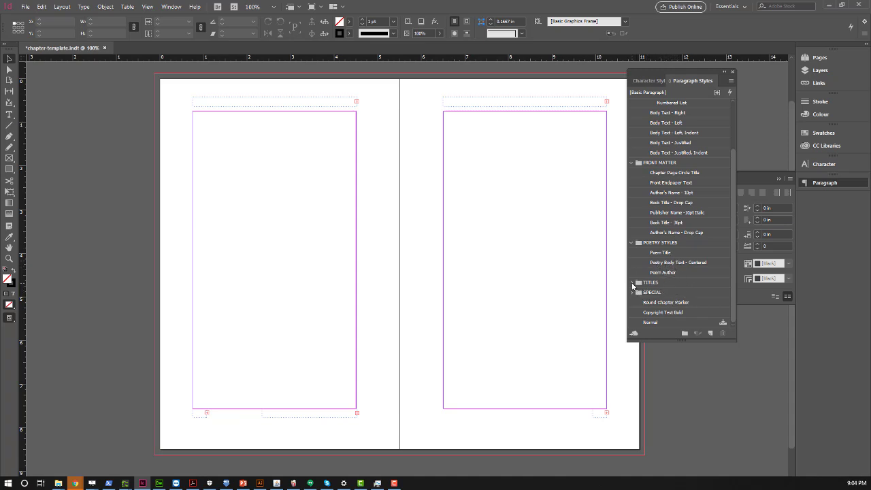
left_click(632, 283)
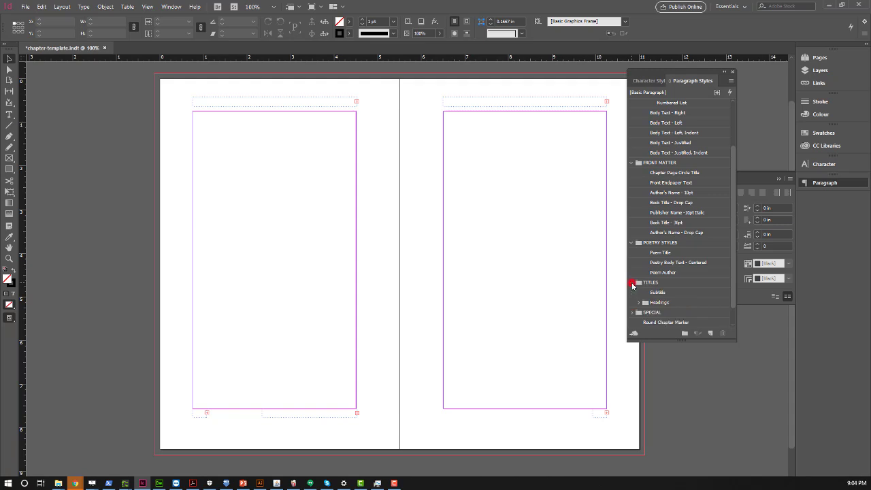
scroll(633, 284, "down", 1)
left_click(638, 282)
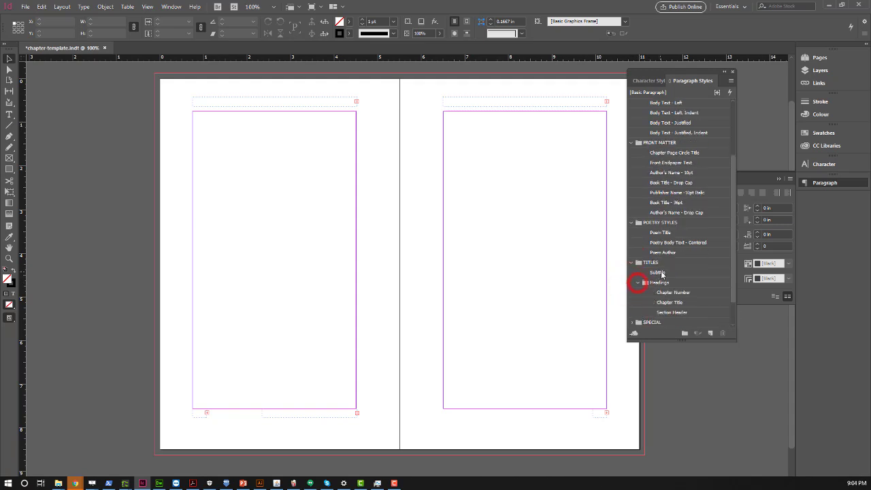
left_click(632, 293)
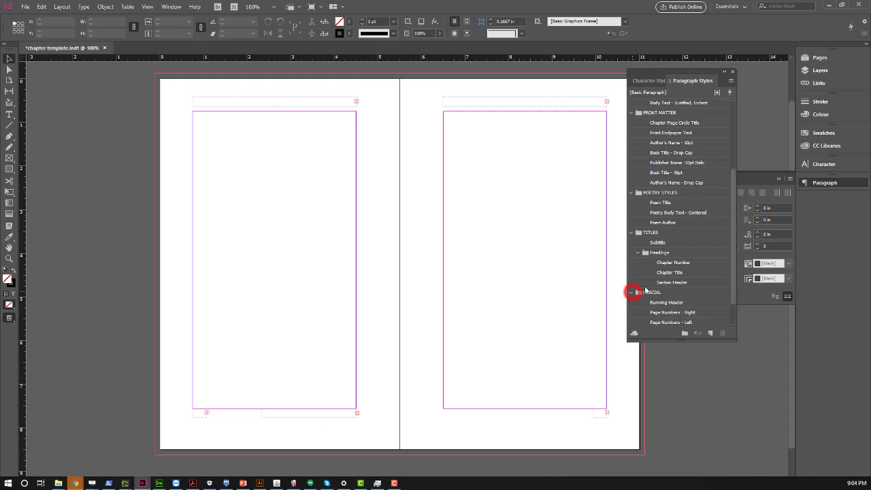
scroll(634, 293, "down", 1)
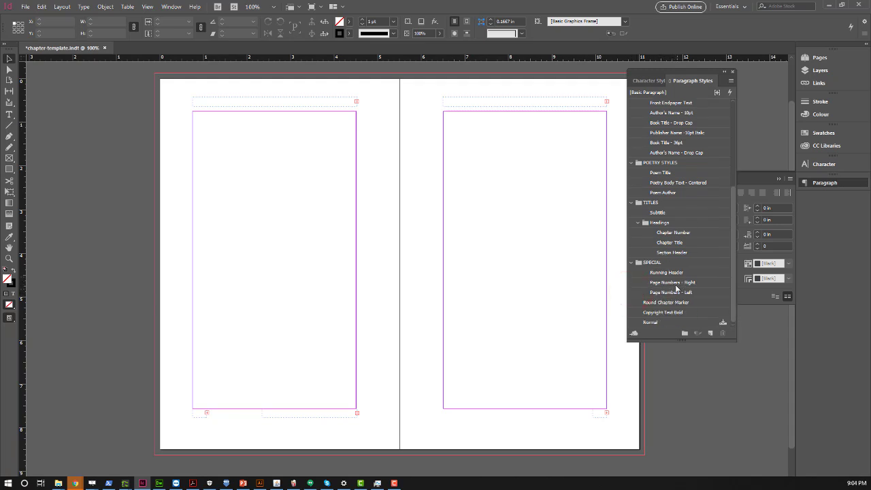
Select the Page Numbers - Left style in the SPECIAL group and review the style list back up to its beginning
left_click(673, 282)
left_click(667, 291)
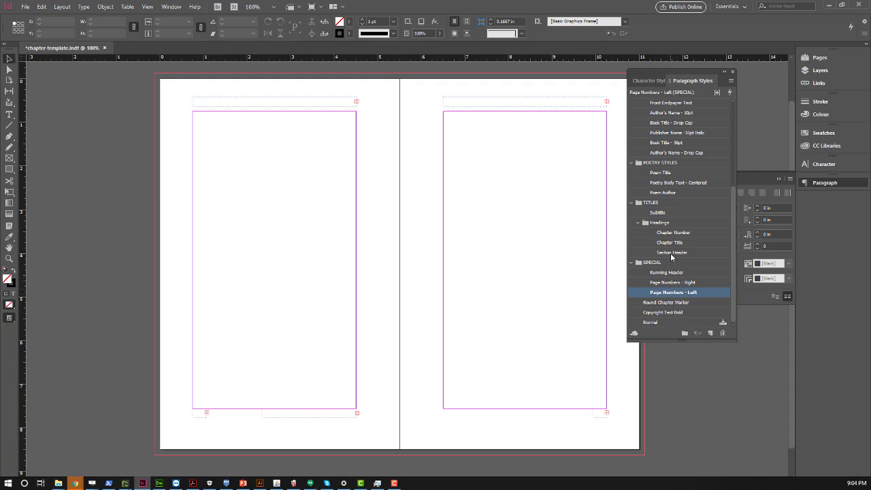
scroll(671, 256, "up", 1)
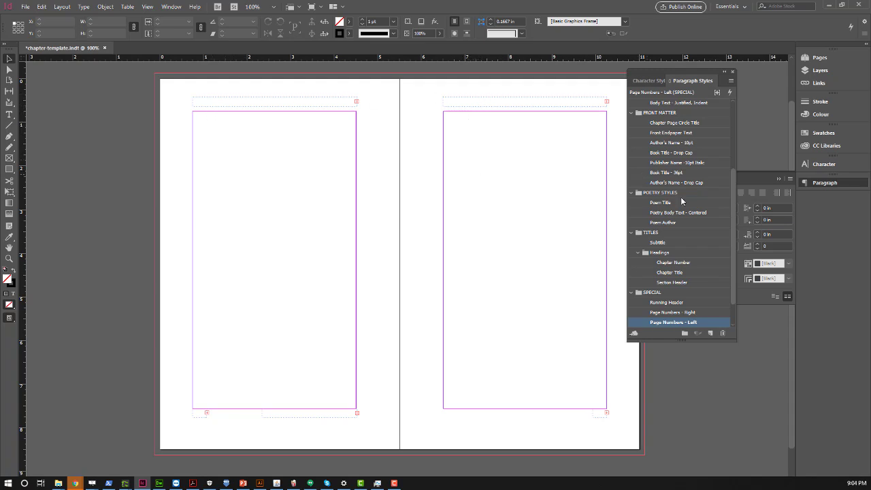
scroll(681, 199, "up", 5)
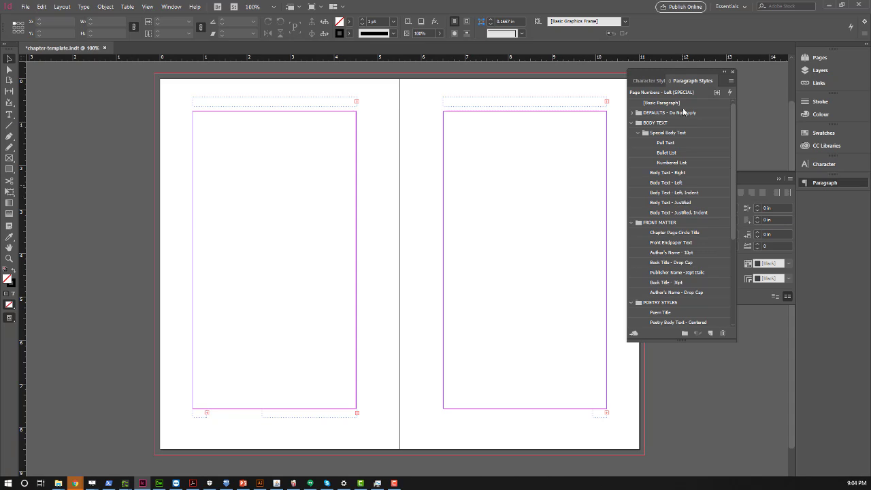
Open the [Basic Paragraph] style's basic character formats and examine its font settings
left_click(656, 104)
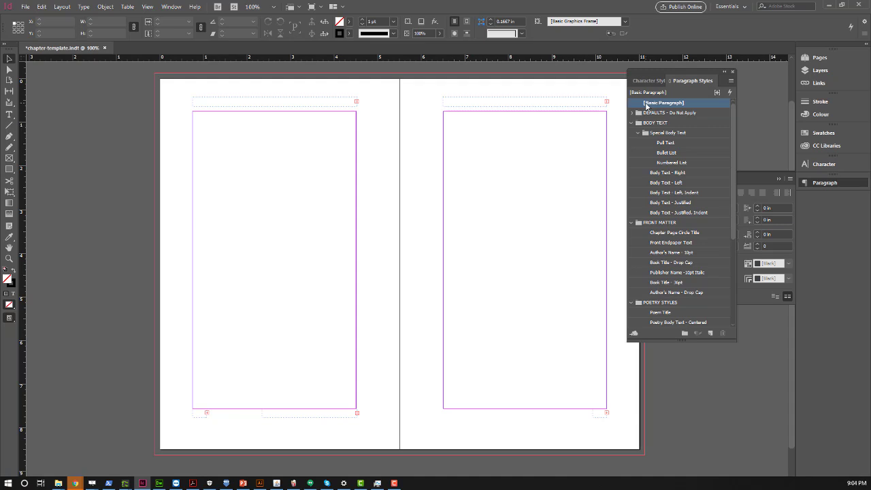
double_click(646, 106)
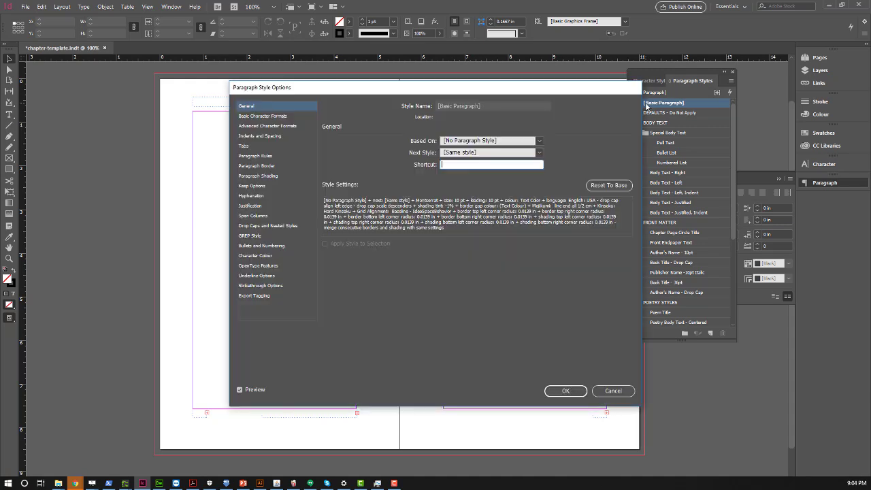
left_click(278, 117)
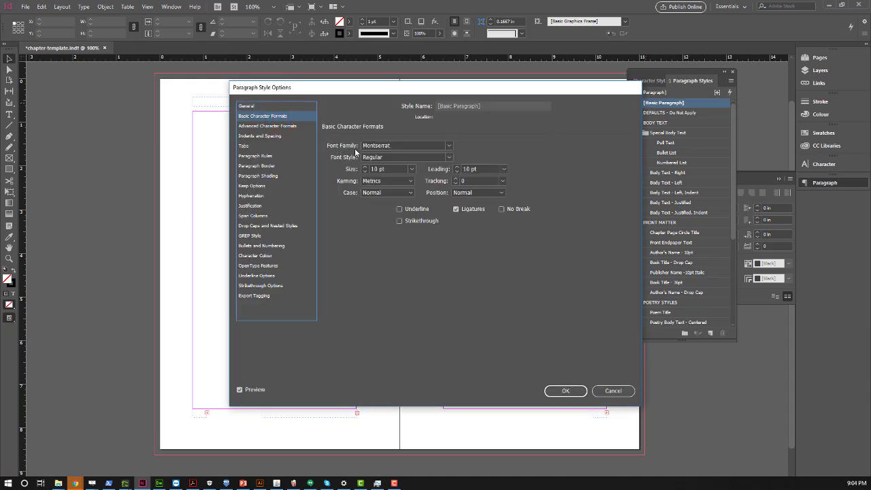
left_click_drag(388, 88, 511, 119)
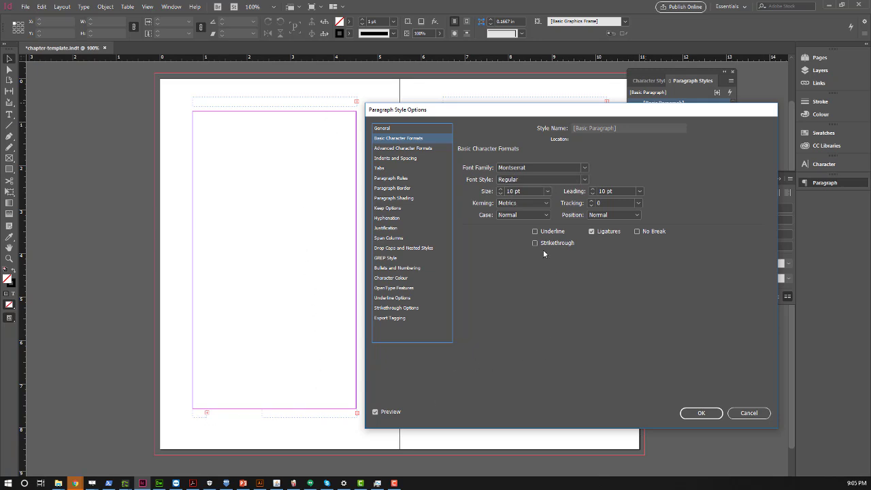
Adjust the font size of the [Basic Paragraph] style and accept its style options
left_click(501, 193)
left_click(501, 193)
left_click(500, 188)
left_click(501, 188)
left_click(501, 188)
left_click(501, 188)
left_click(701, 412)
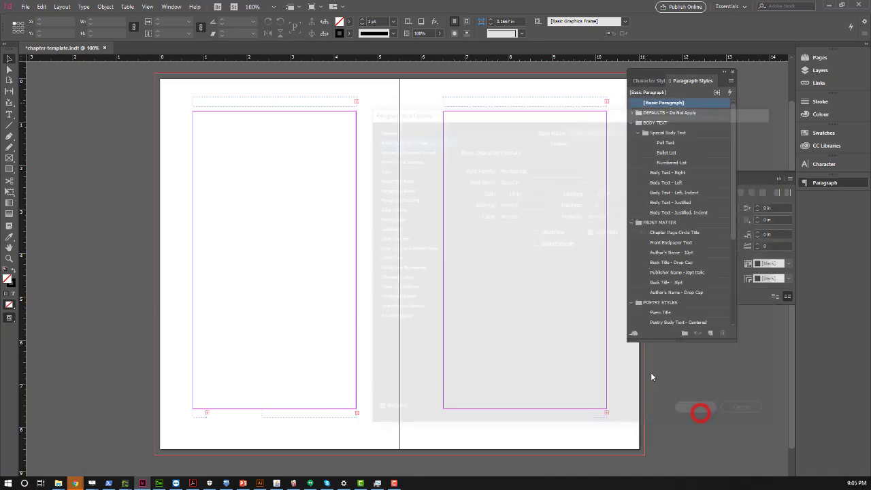
Extend both header text frames on the chapter content master spread downward to about 0.34 in high so their text fits
left_click(254, 100)
left_click(274, 107)
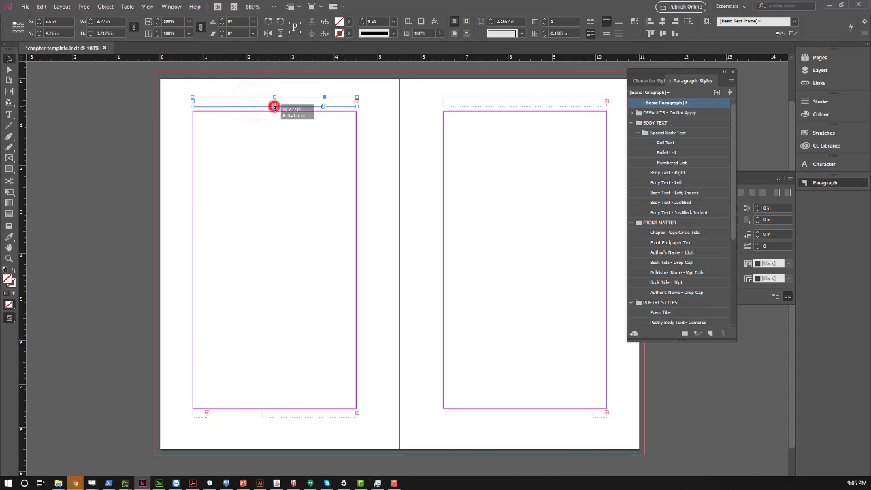
left_click(481, 103)
left_click(521, 103)
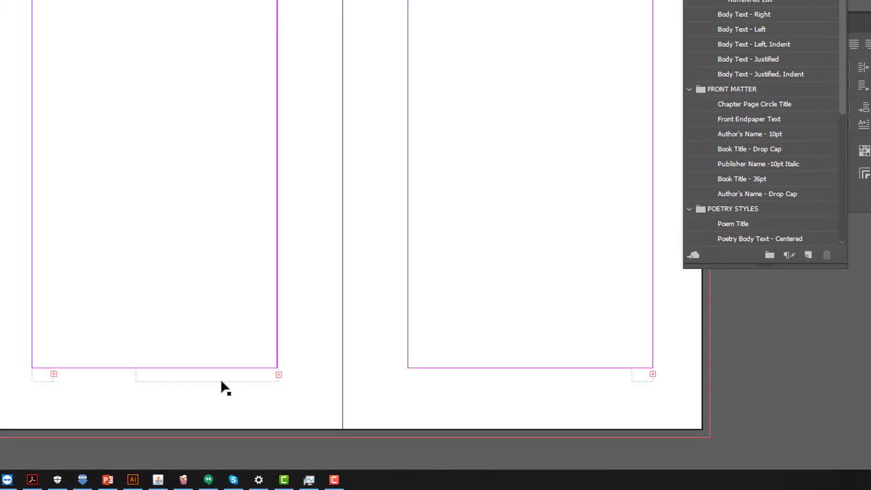
Extend the Chapter Section frame and both page number frames in the footers downward to about 0.34 in high
left_click(317, 416)
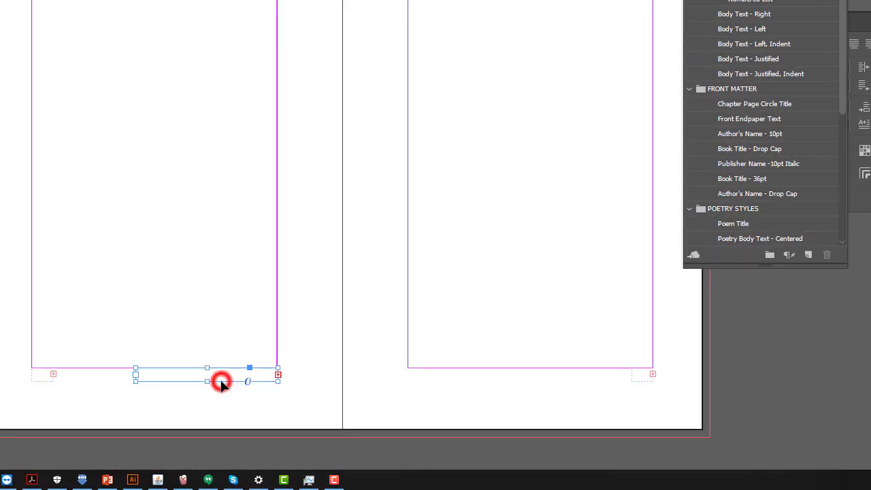
left_click_drag(207, 382, 206, 389)
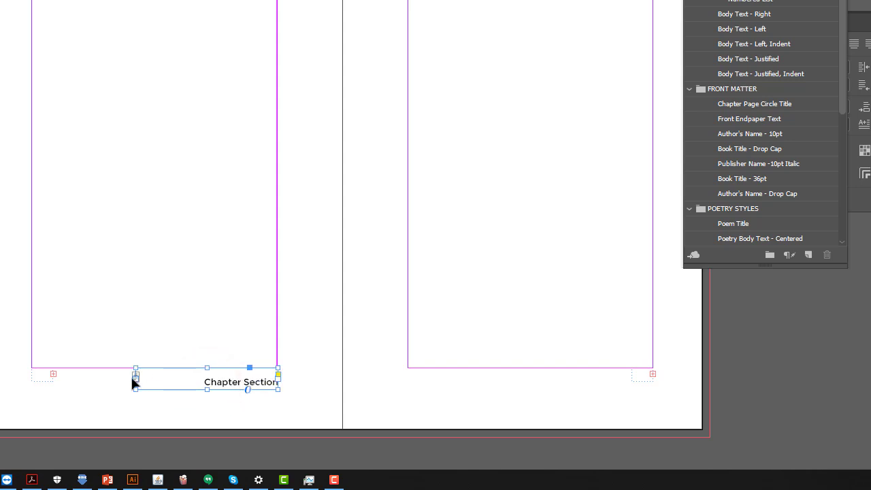
left_click(66, 383)
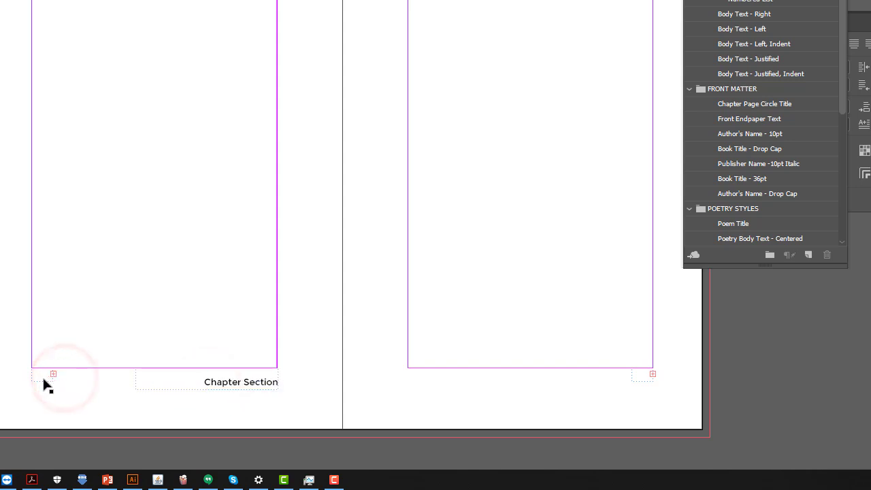
left_click(43, 376)
left_click_drag(43, 382, 44, 389)
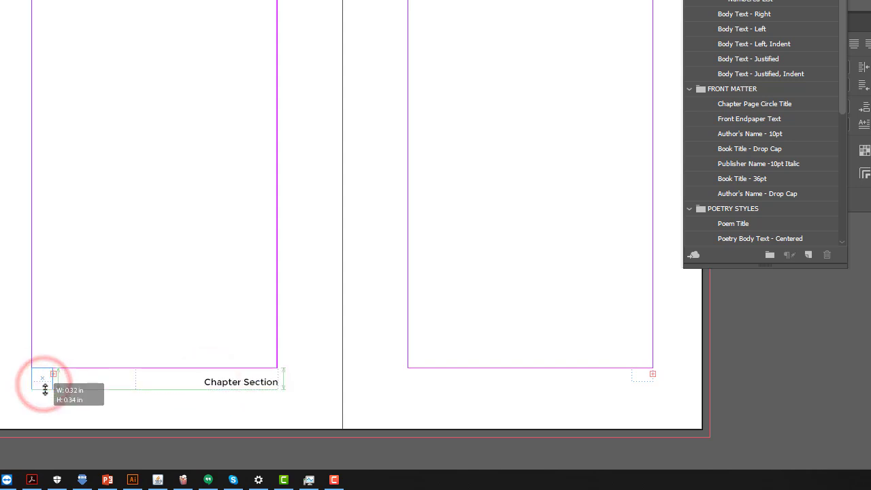
left_click(647, 376)
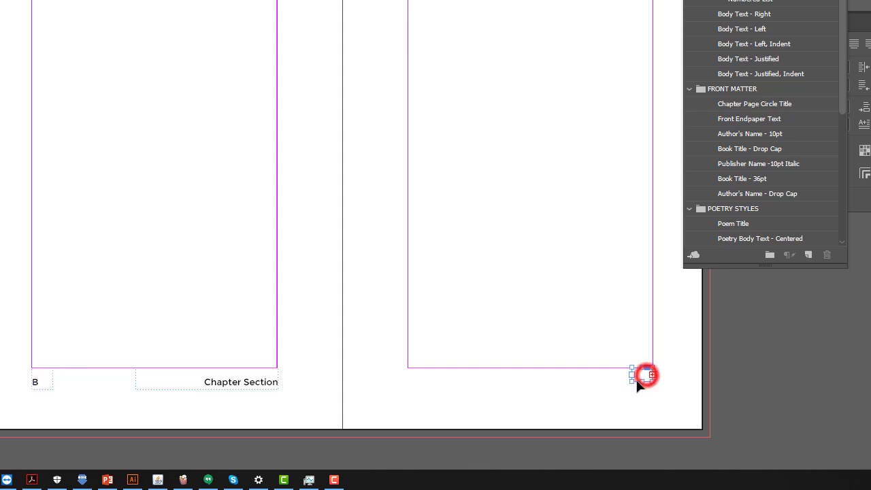
left_click_drag(647, 380, 642, 390)
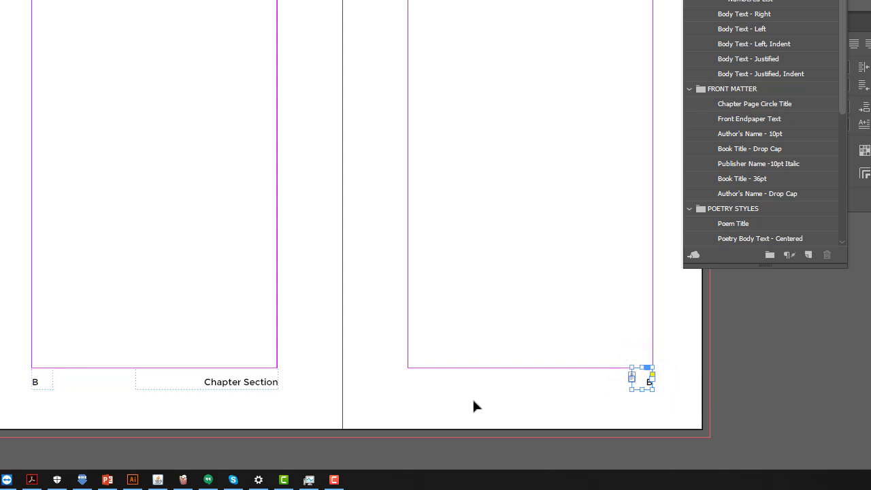
left_click(416, 382)
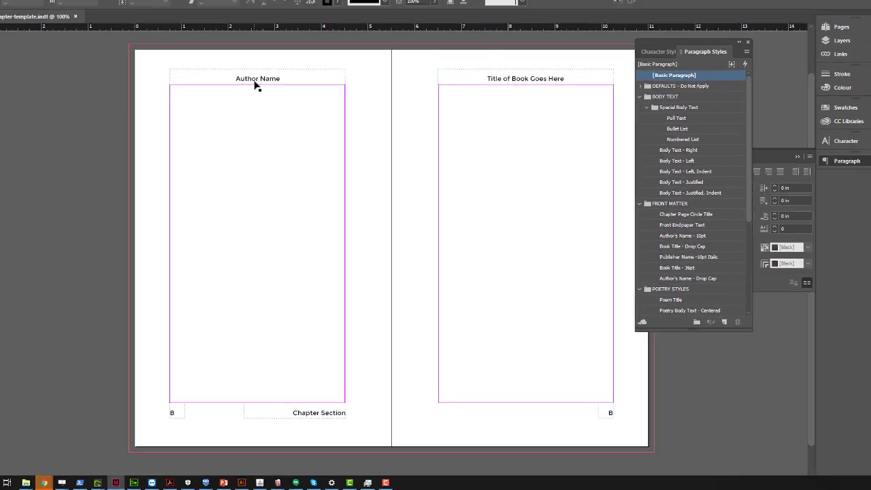
Apply the Author's Name - 10pt style to the author header and Publisher Name -10pt Italic to the book title header
left_click(270, 106)
left_click(517, 105)
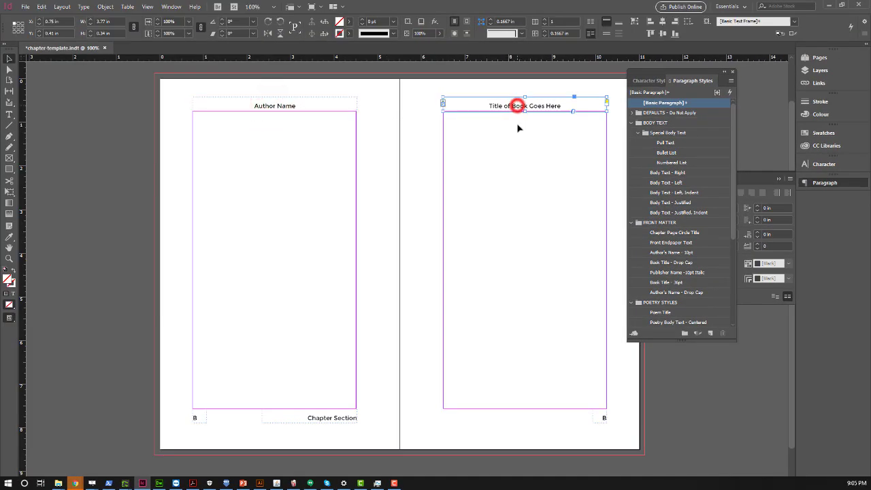
left_click(288, 110)
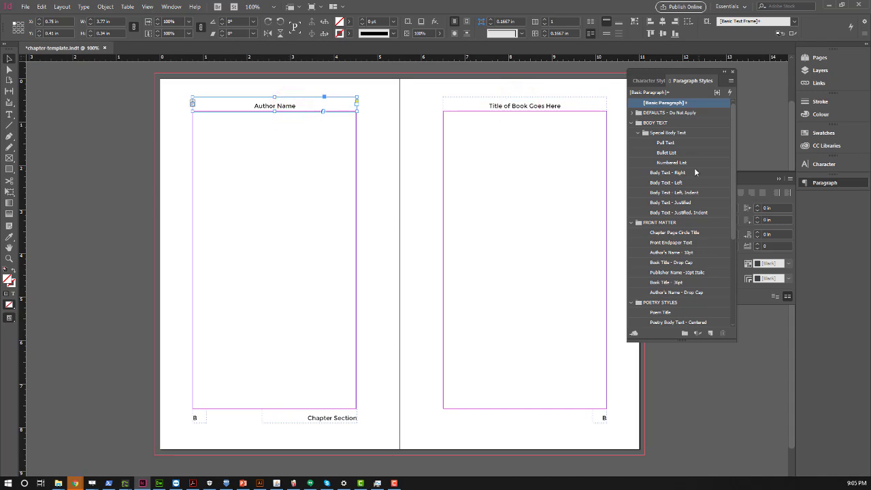
scroll(680, 227, "down", 1)
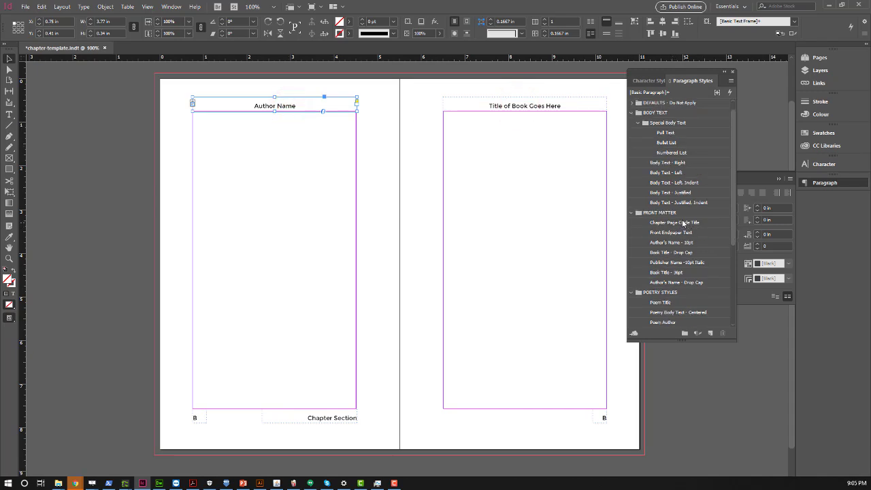
scroll(687, 224, "down", 2)
left_click(685, 215)
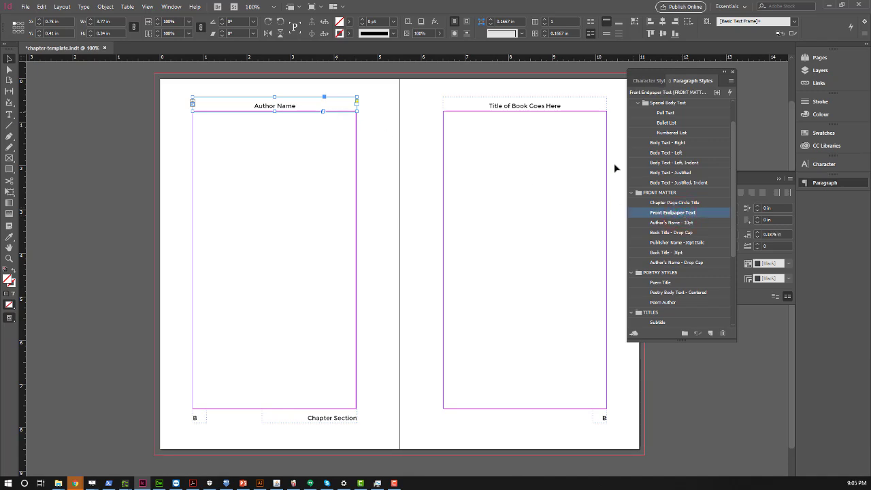
left_click(669, 224)
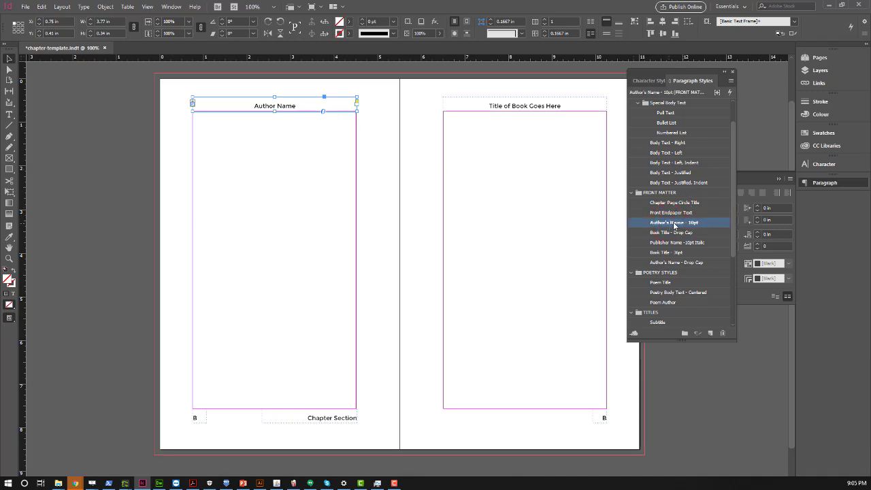
left_click(513, 107)
left_click(677, 242)
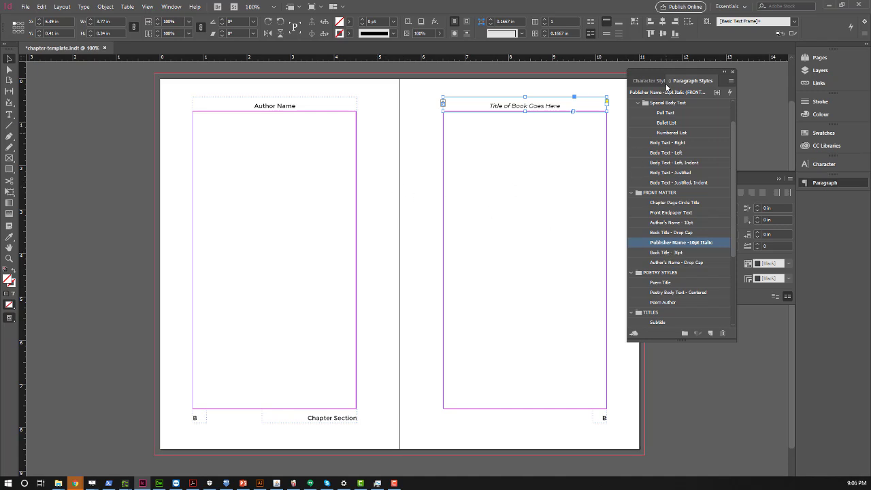
Open the A-Master page and move the paragraph style list clear of the page
left_click_drag(667, 86, 576, 92)
left_click(816, 57)
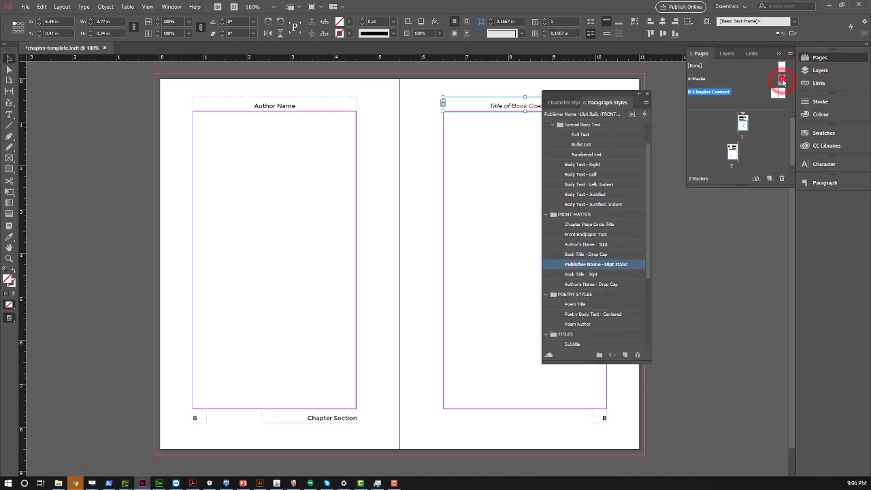
double_click(781, 81)
left_click_drag(608, 95, 269, 85)
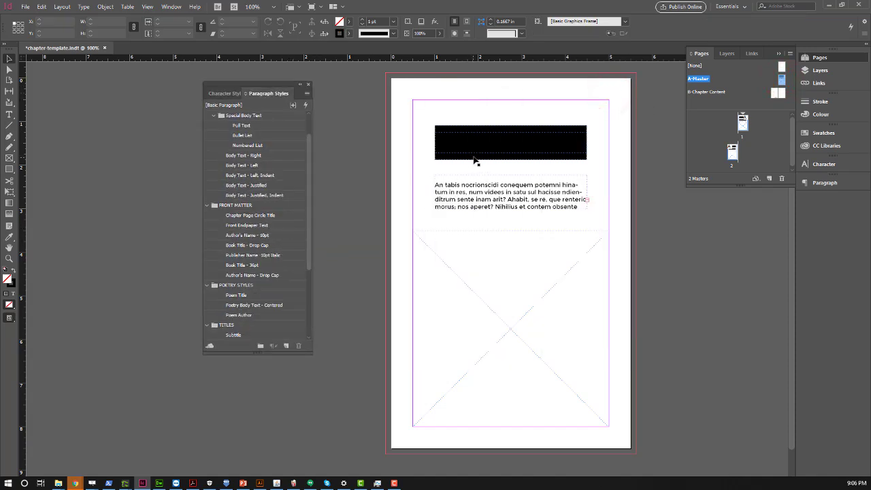
Move the black box down off the CHAPTER Section title and apply the Book Title - 36pt style to that title
left_click_drag(474, 157, 480, 292)
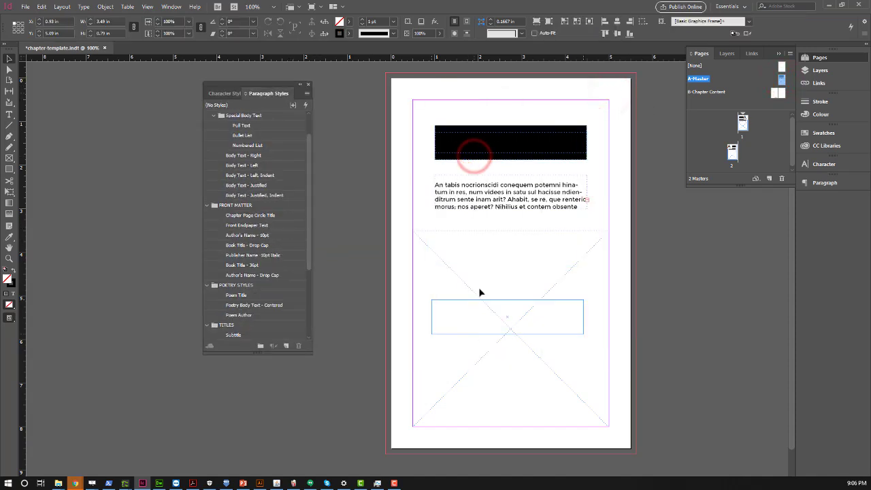
left_click(461, 140)
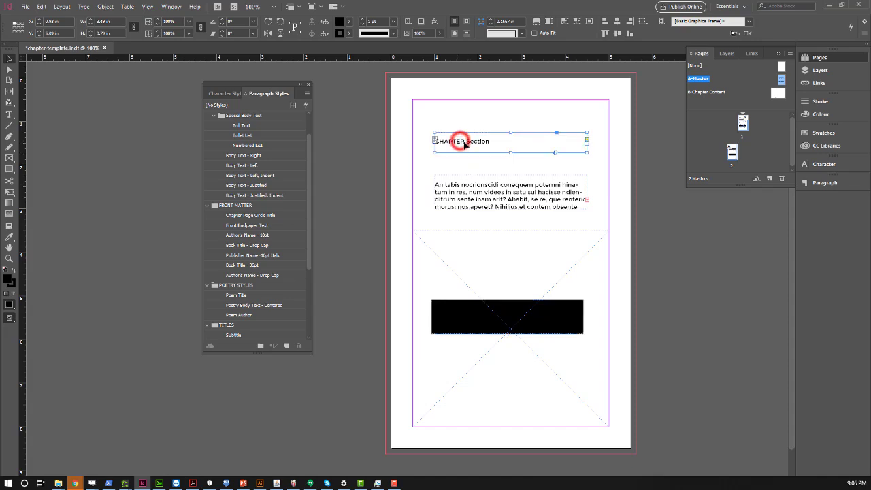
left_click(252, 265)
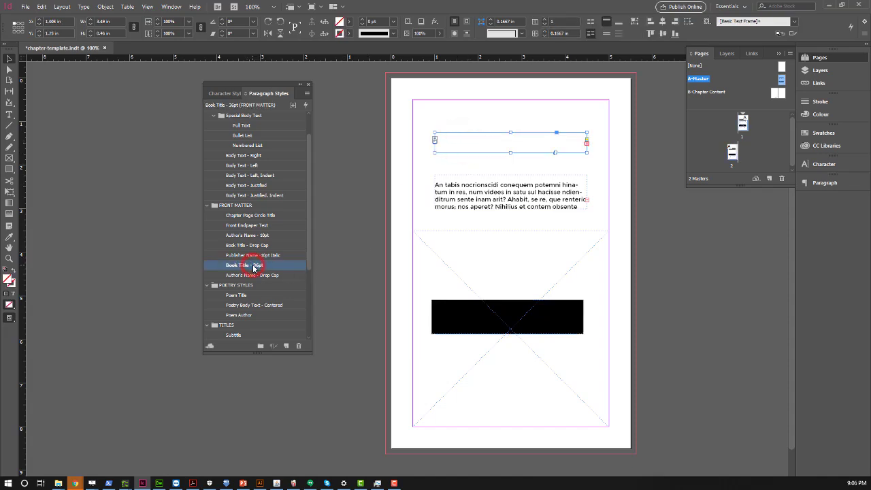
Enlarge the CHAPTER Section frame to about 1.37 in high and move the placeholder text frame down to about Y 2.47 in
double_click(510, 152)
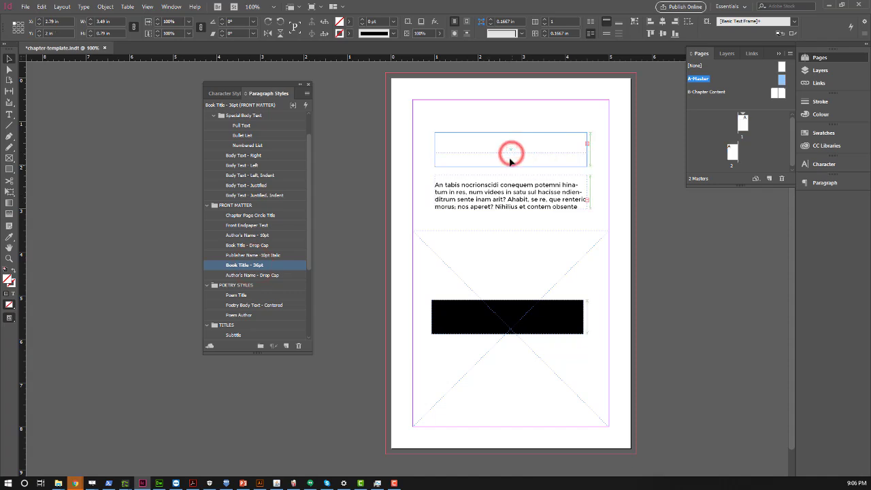
left_click_drag(510, 132, 511, 111)
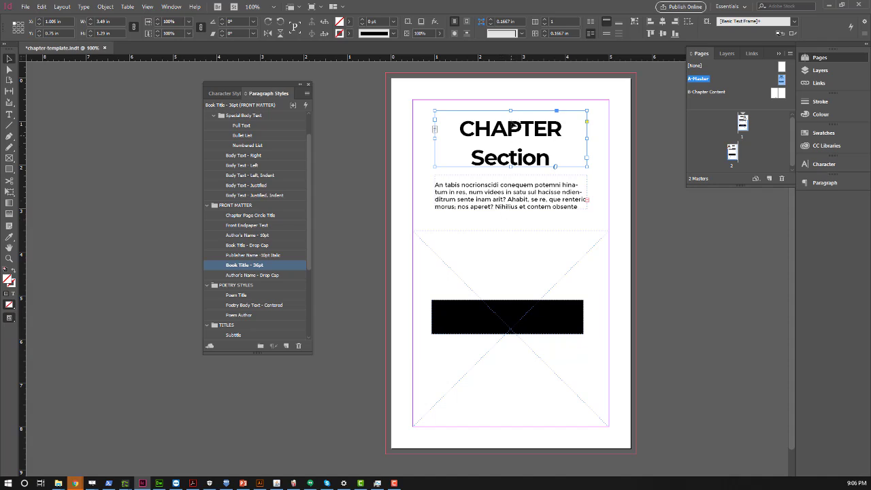
left_click_drag(511, 110, 510, 115)
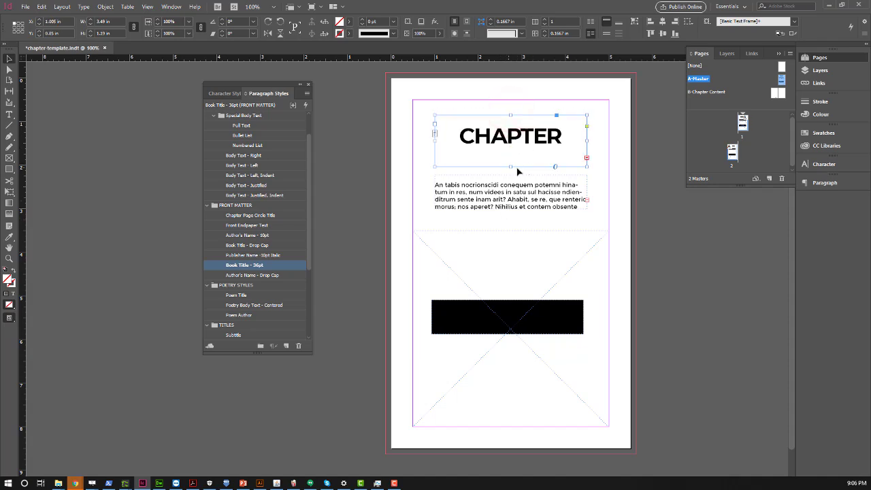
left_click_drag(511, 168, 512, 176)
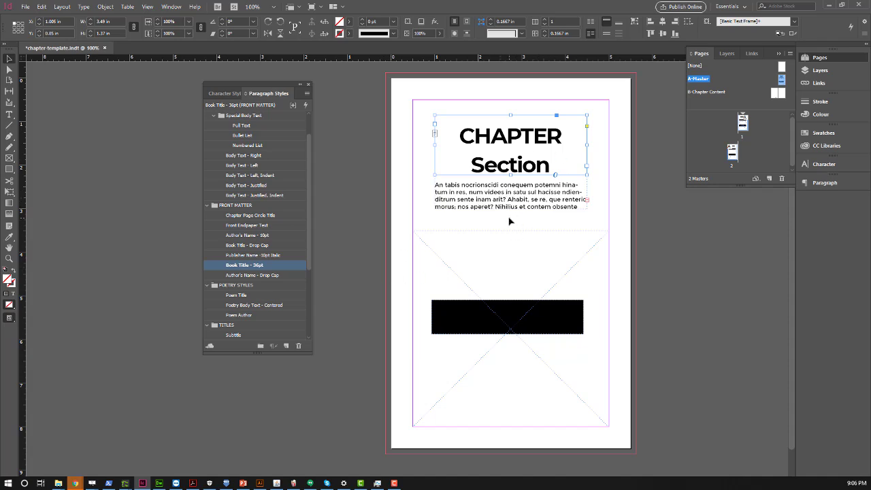
mouse_move(505, 208)
left_mouse_down()
mouse_move(511, 198)
mouse_move(522, 198)
mouse_move(521, 211)
left_mouse_up()
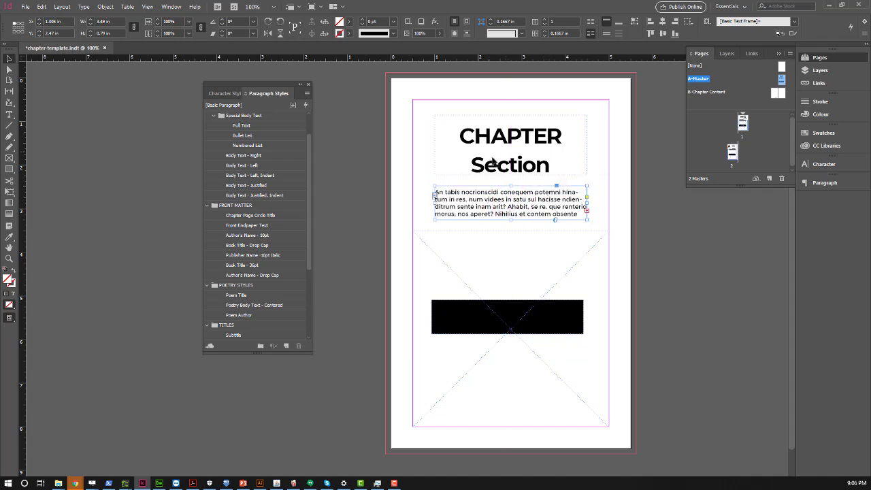
left_click(463, 319)
left_click(500, 170)
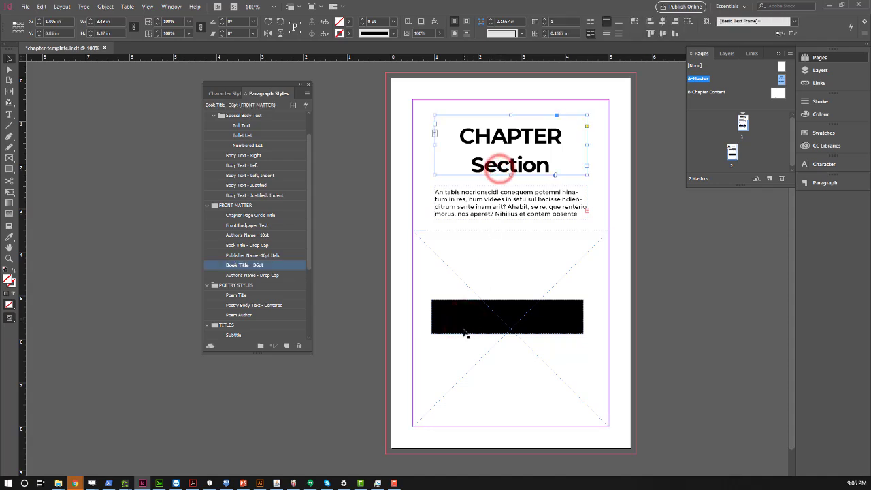
left_click_drag(463, 326, 471, 192)
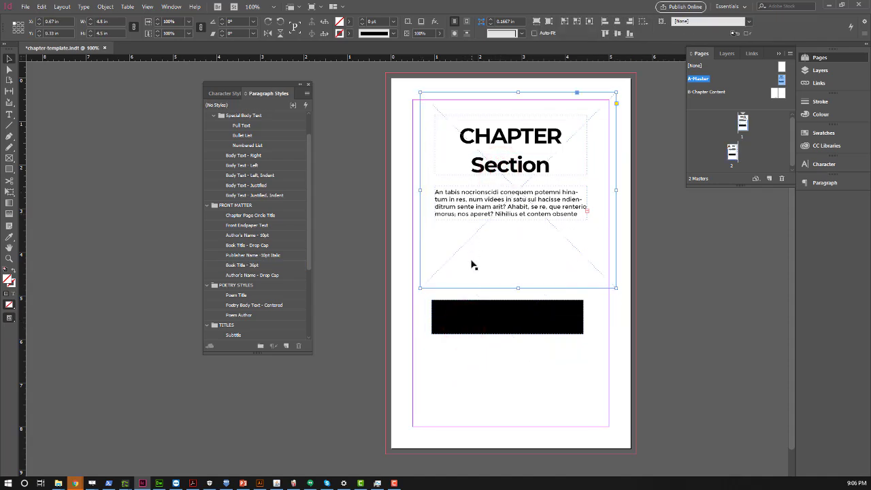
key("ctrl+z")
Move the empty picture frame aside past the page's left edge and place the black box over the chapter title at about Y 1.21 in
left_click(453, 308)
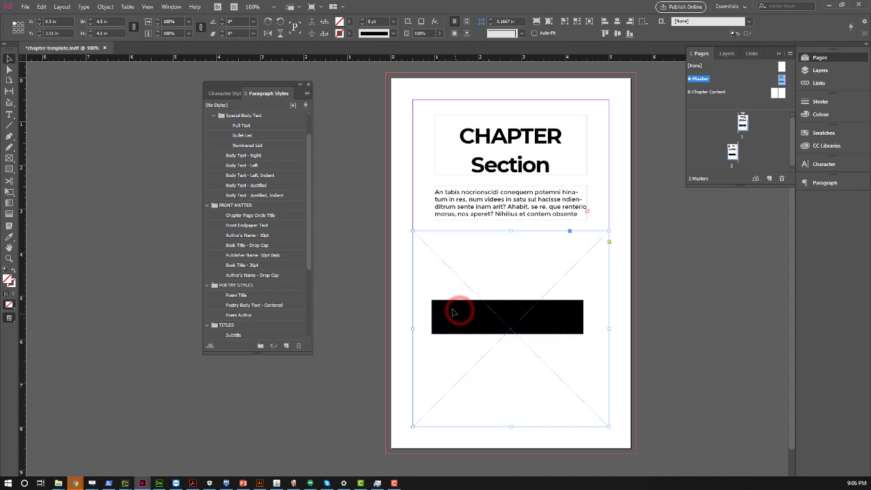
left_click_drag(451, 308, 396, 350)
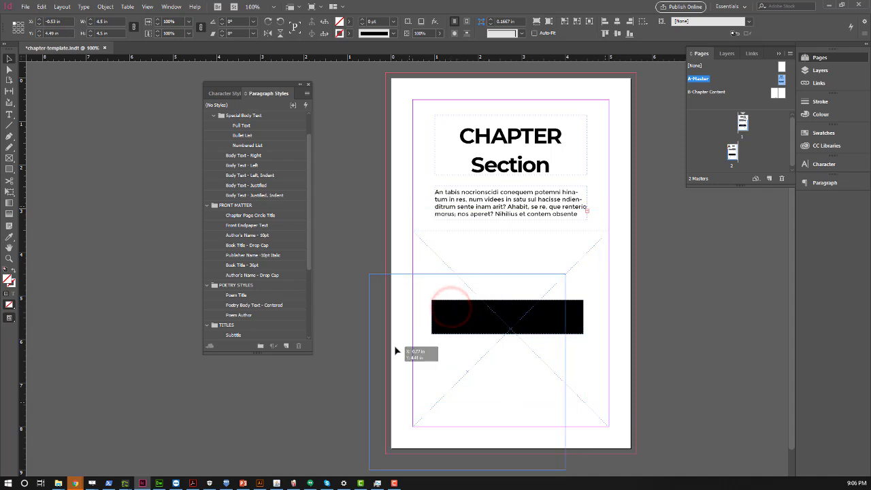
left_click(573, 316)
left_click_drag(573, 316, 576, 153)
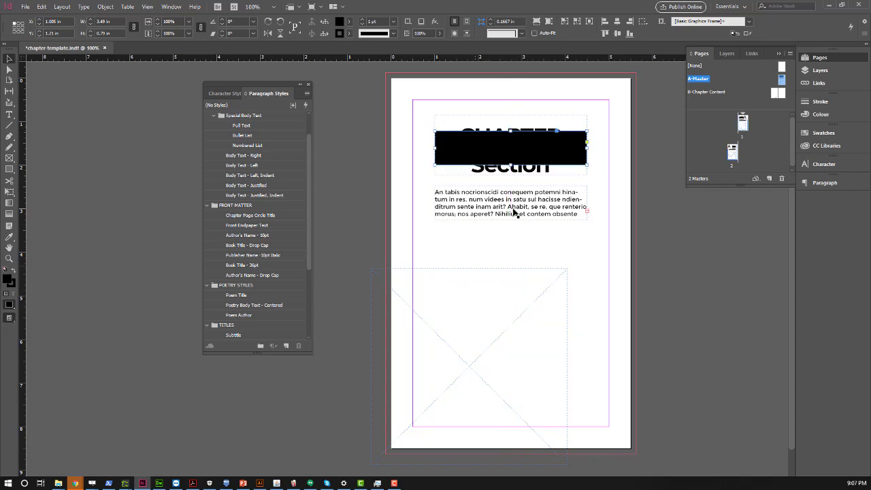
Apply the Round Chapter Marker paragraph style to the CHAPTER Section title frame
left_click(494, 174)
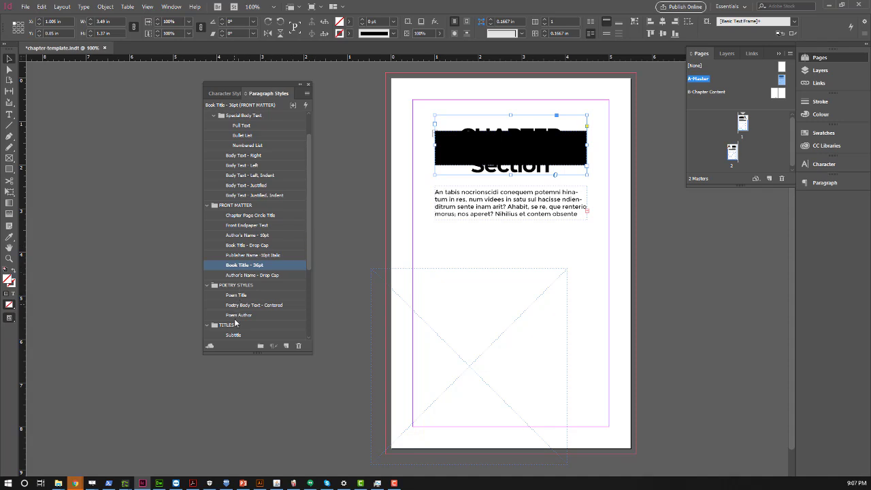
scroll(249, 332, "down", 4)
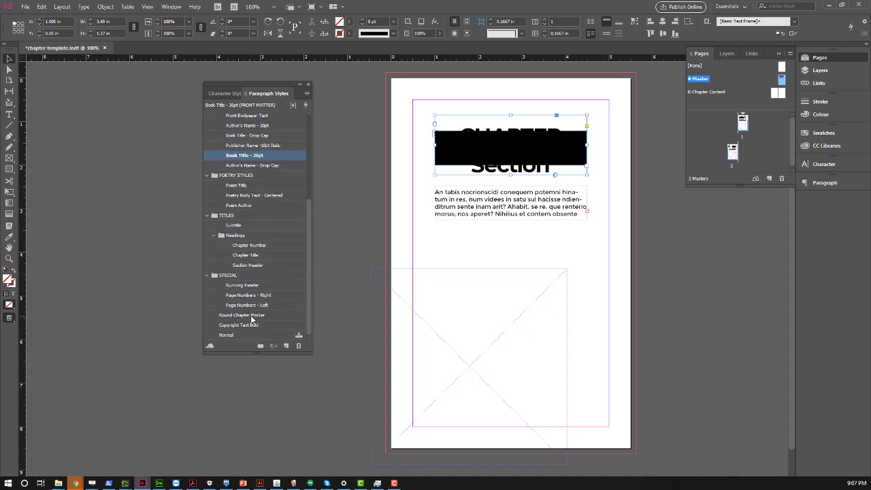
left_click(252, 316)
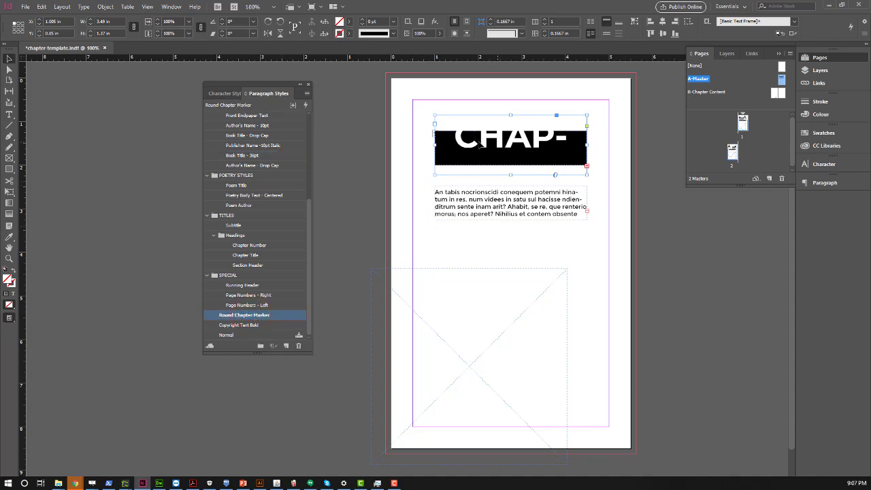
Edit the Round Chapter Marker style's basic character formats and reduce its font size to 28 pt
double_click(221, 317)
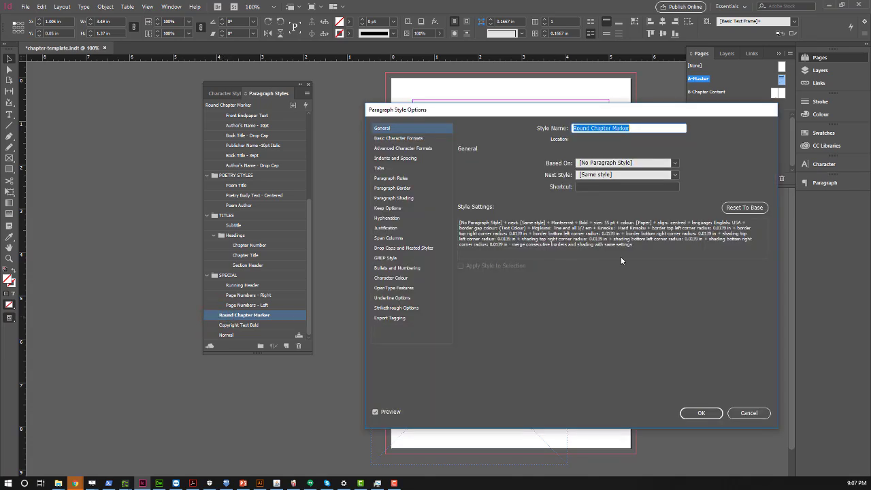
left_click_drag(570, 119, 465, 198)
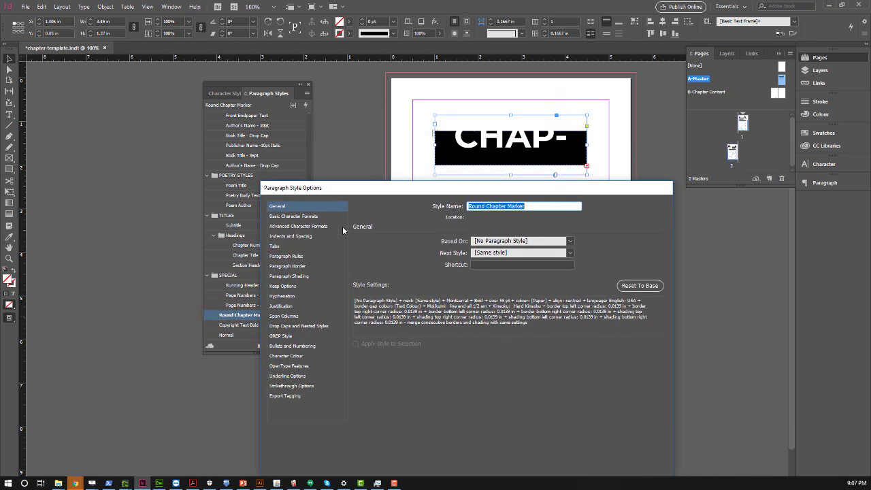
left_click(300, 216)
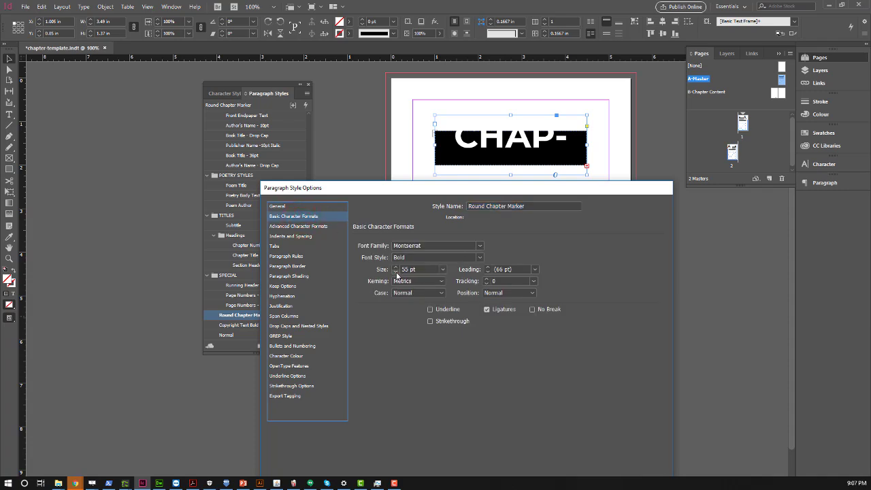
left_click(395, 272)
left_click(396, 275)
left_click(397, 275)
left_click(396, 274)
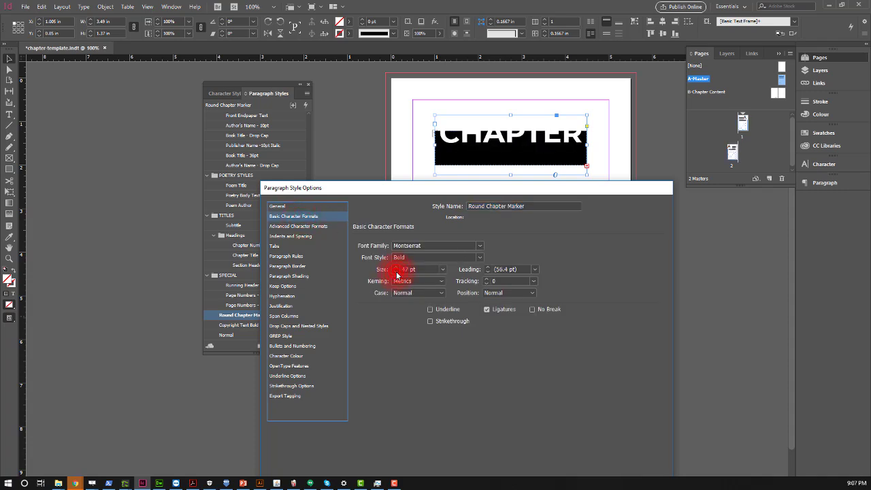
left_click(396, 275)
left_click(396, 275)
left_click(397, 275)
left_click(396, 275)
left_click(397, 275)
left_click(396, 275)
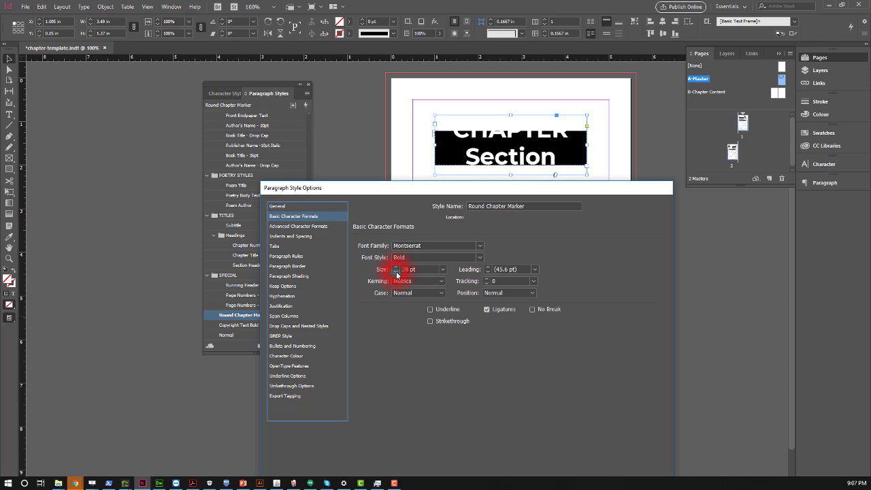
left_click(396, 274)
left_click(396, 275)
left_click(397, 275)
left_click(397, 275)
left_click(397, 275)
left_click(396, 275)
left_click(396, 275)
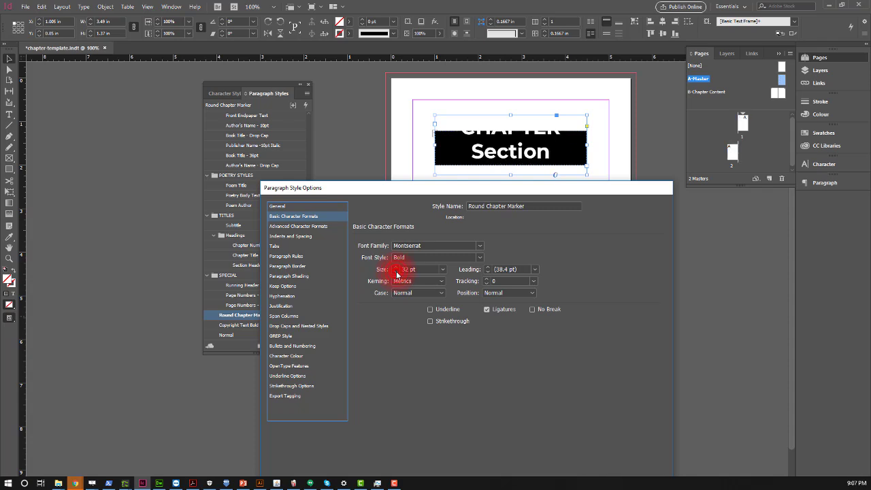
left_click(397, 275)
left_click(397, 273)
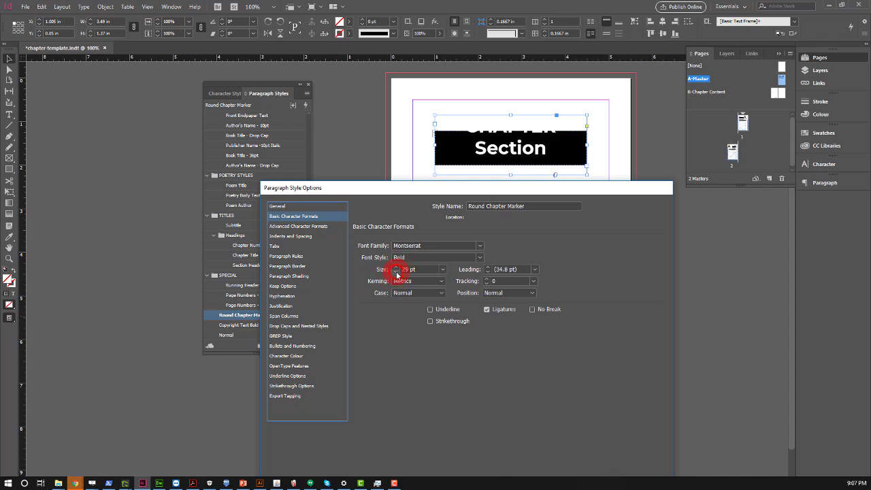
left_click(396, 274)
left_click(397, 275)
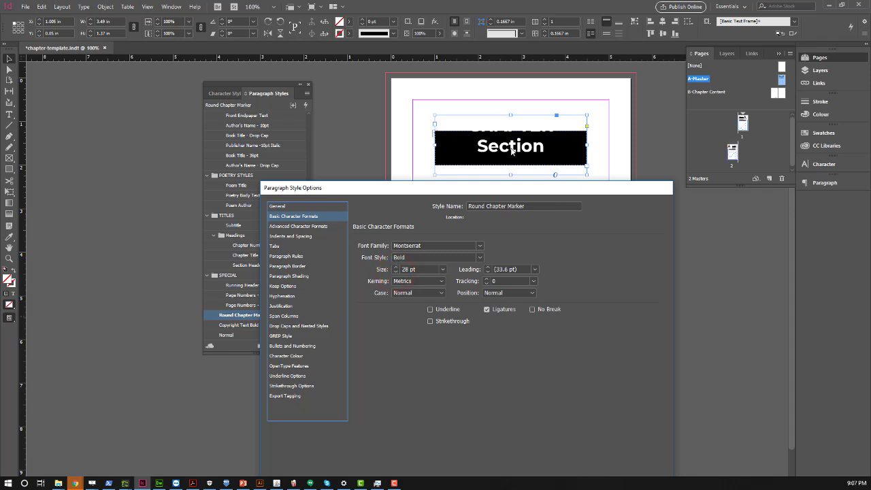
Set the Round Chapter Marker style's leading to 30 pt and save the style changes
left_click(487, 272)
left_click(487, 272)
left_click(487, 272)
left_click(487, 272)
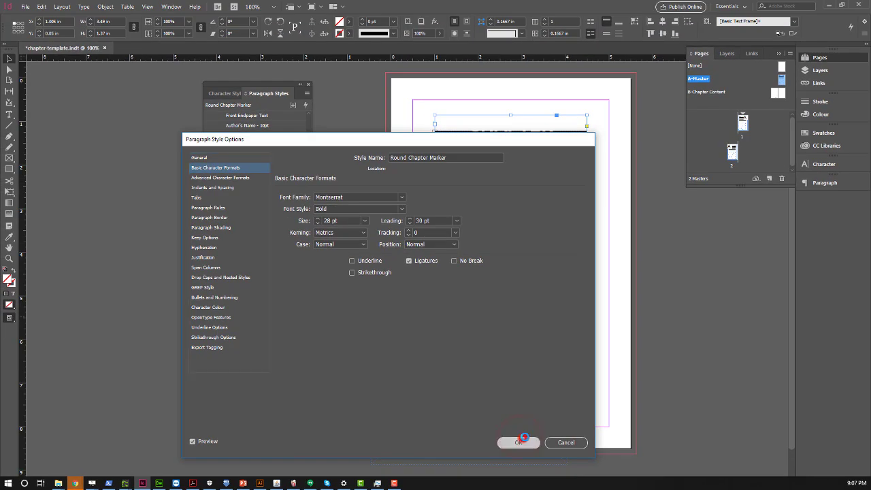
left_click(556, 428)
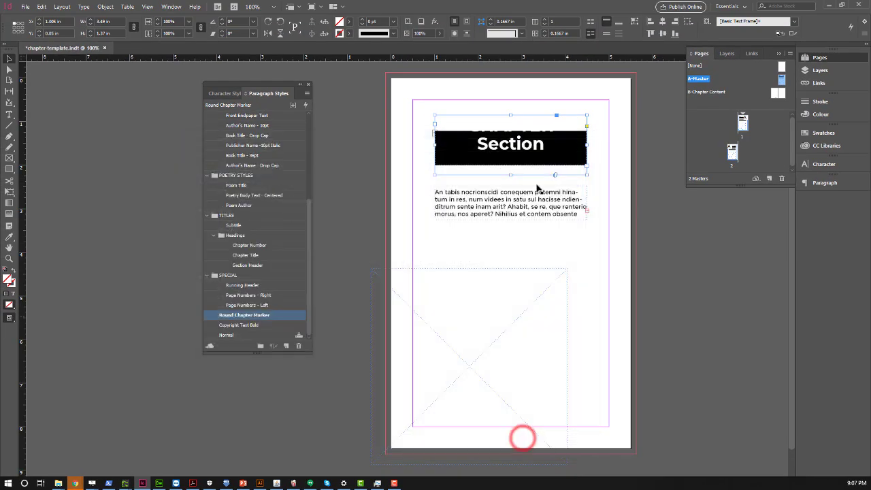
Move the title frame down to about Y 0.97 in and extend the black box upward to about 1.03 in high behind it
left_click_drag(518, 149, 519, 155)
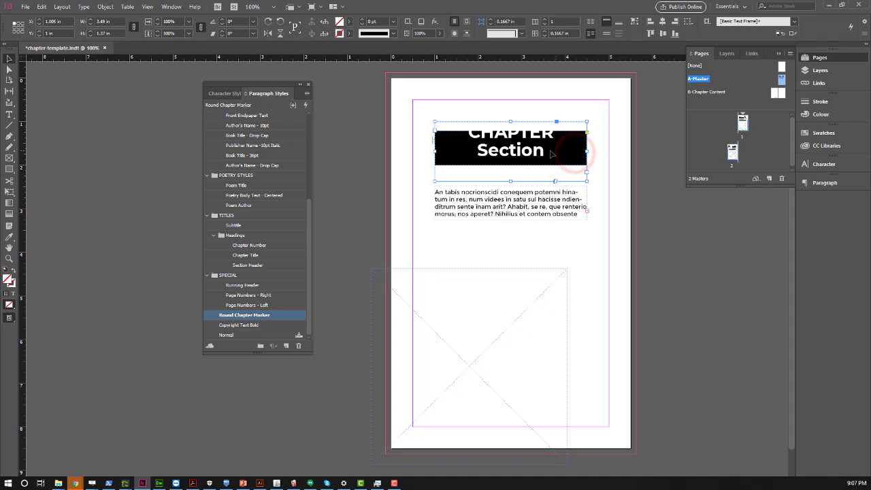
left_click_drag(492, 140, 510, 120)
left_click(437, 148)
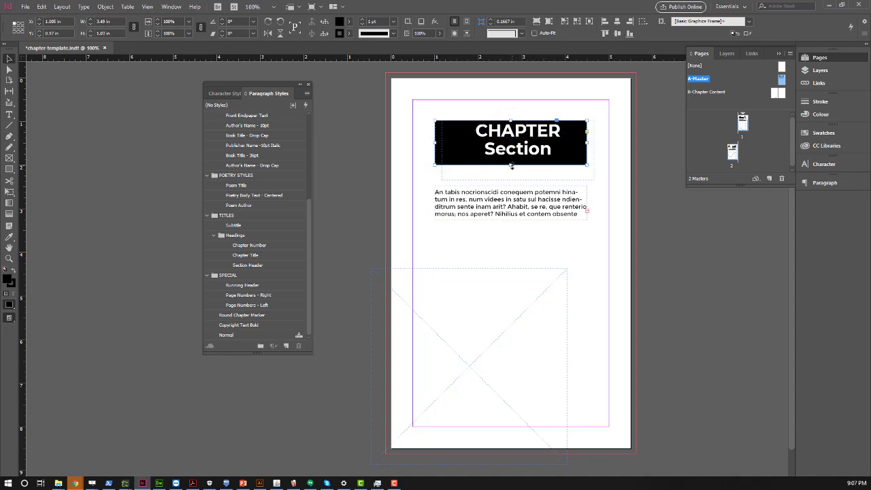
left_click(438, 156)
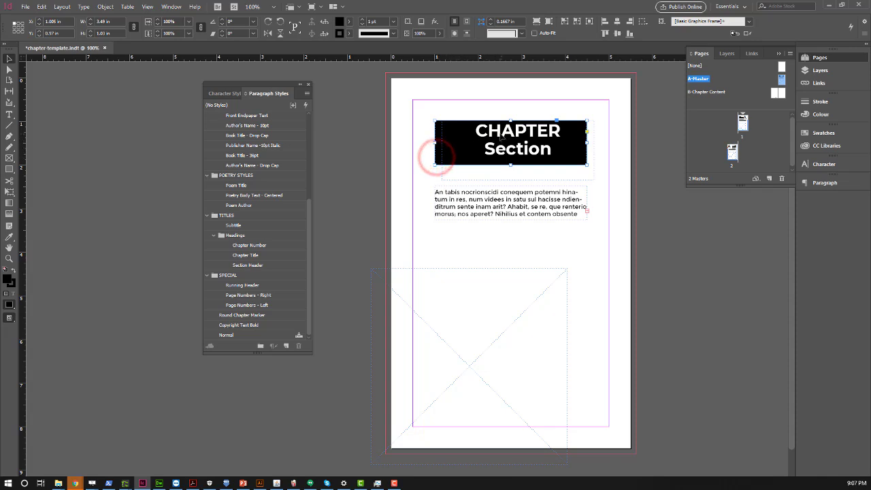
left_click(500, 129)
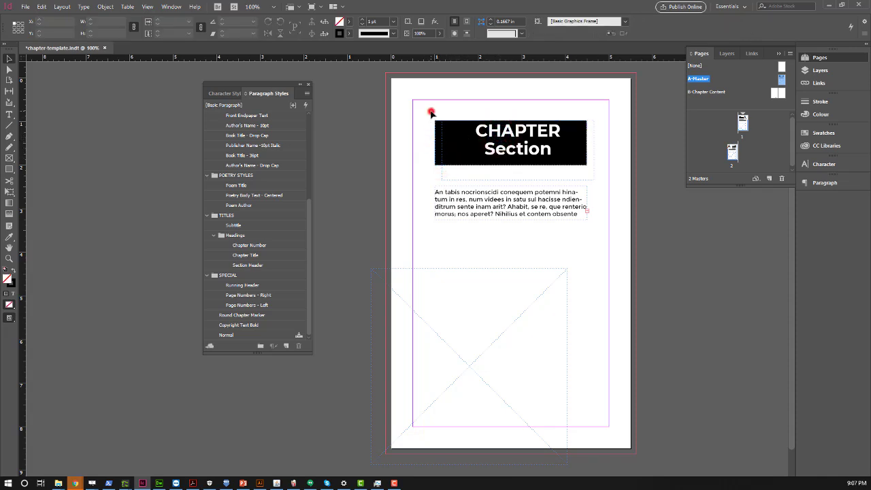
Select the title frame and black box together and align their horizontal and vertical centers
left_click_drag(430, 111, 603, 188)
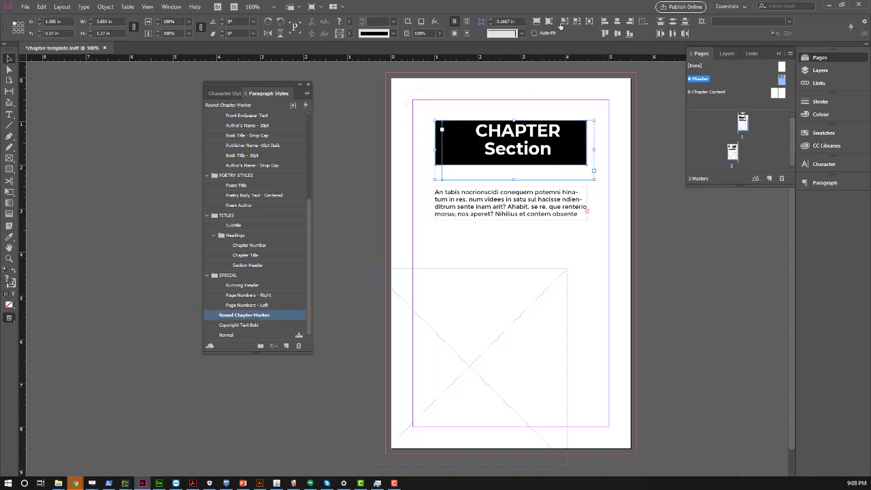
left_click(616, 23)
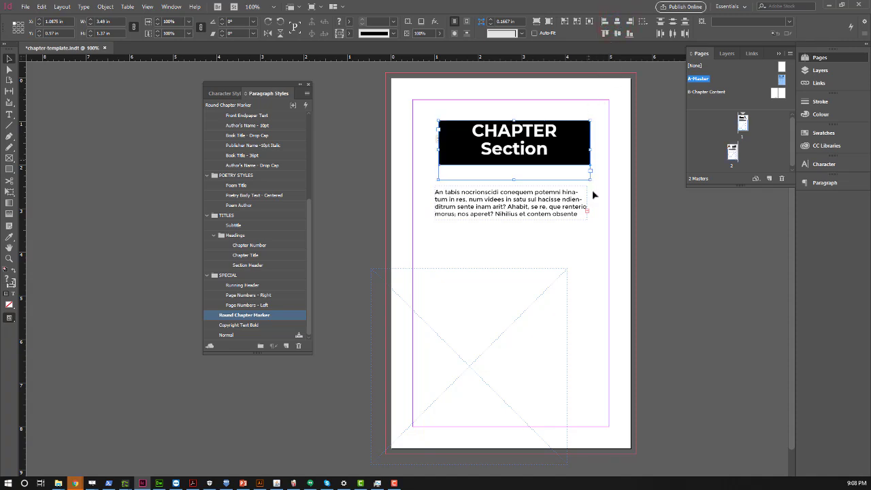
left_click(618, 36)
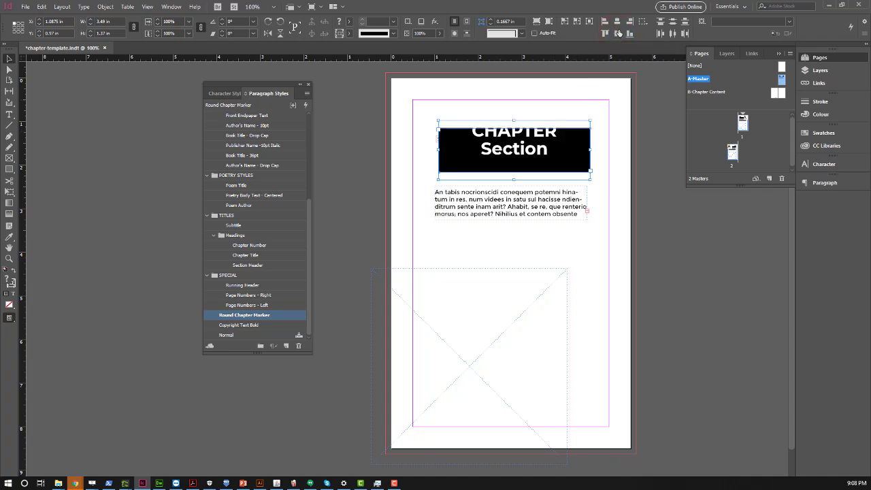
Nudge only the title frame down over the black box to about Y 1.15 in
left_click(555, 106)
left_click(578, 169)
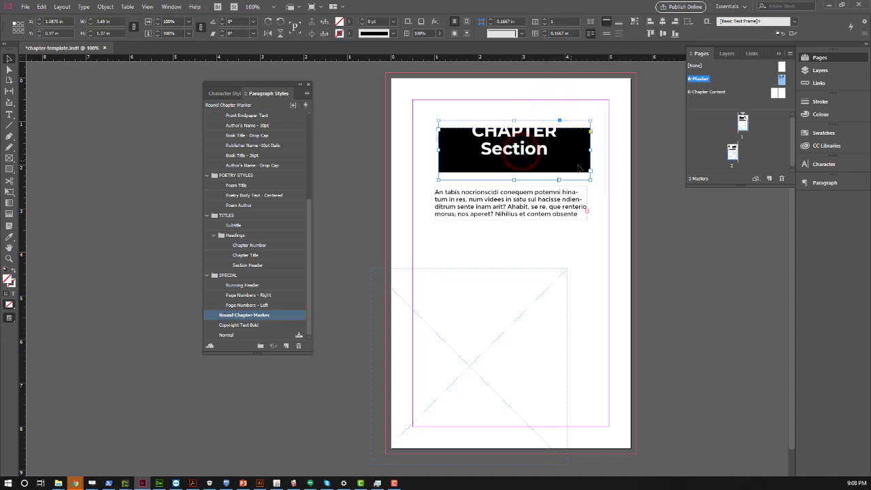
key("Down")
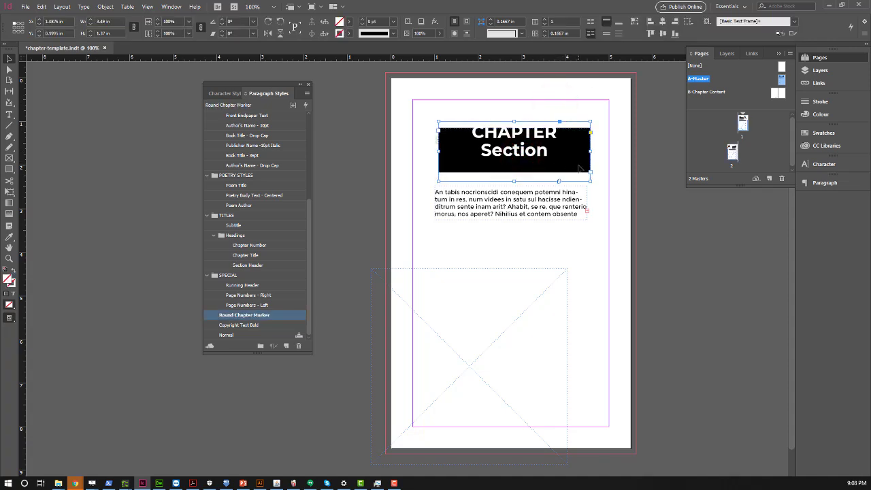
key("Down")
key("Down")
key("Down")
key("Down")
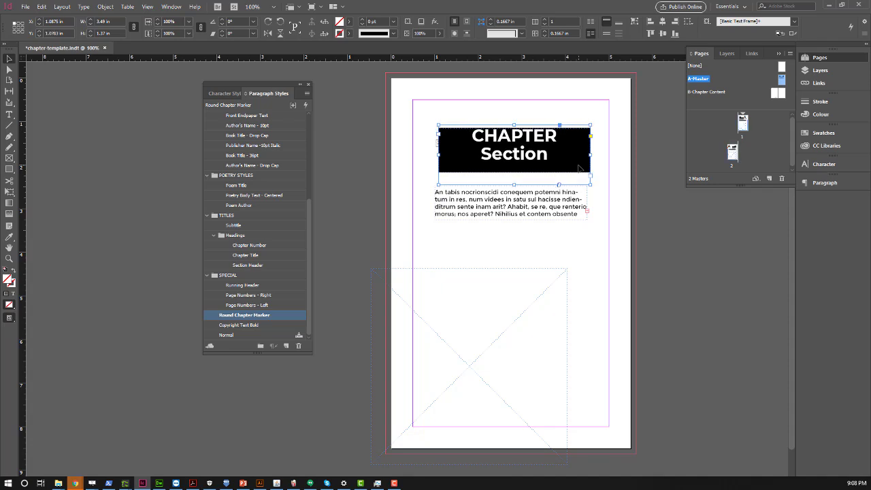
key("Down")
key("Down")
key("Down")
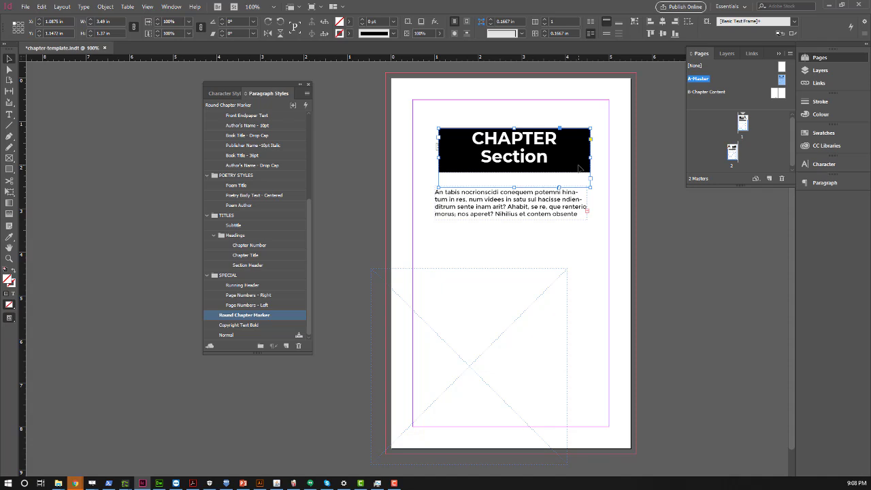
Shorten the title frame to about 1.02 in high and nudge it down to about Y 1.20 in
left_click_drag(514, 186, 517, 170)
left_click(516, 171)
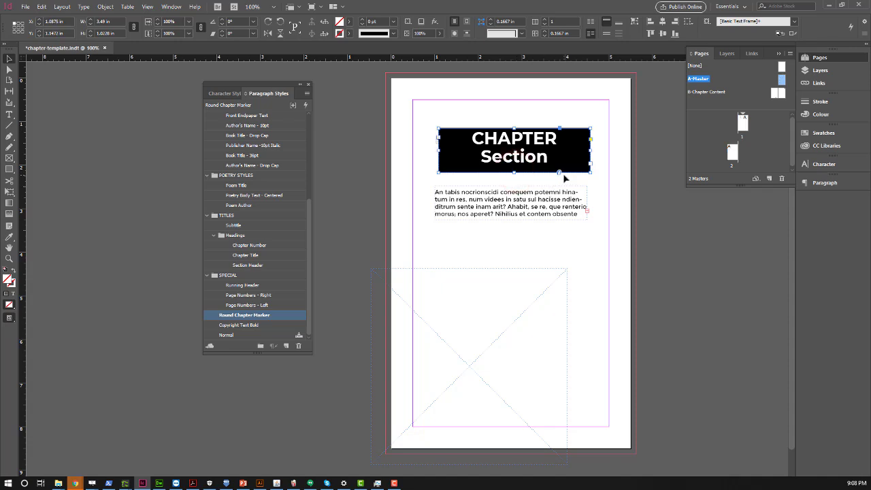
key("Down")
key("Down")
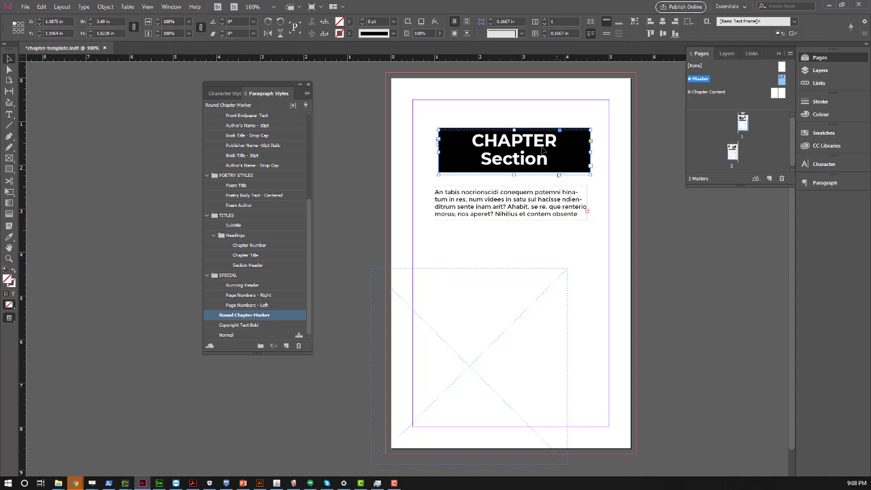
Move the empty picture frame back inside the page margins at X 0.5 in, about Y 3.51 in
left_click(536, 103)
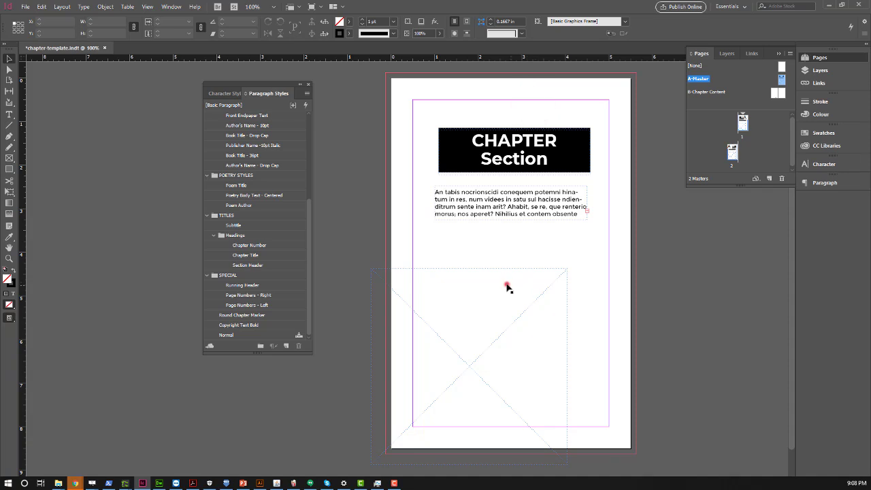
left_click(507, 286)
left_click_drag(506, 286, 551, 255)
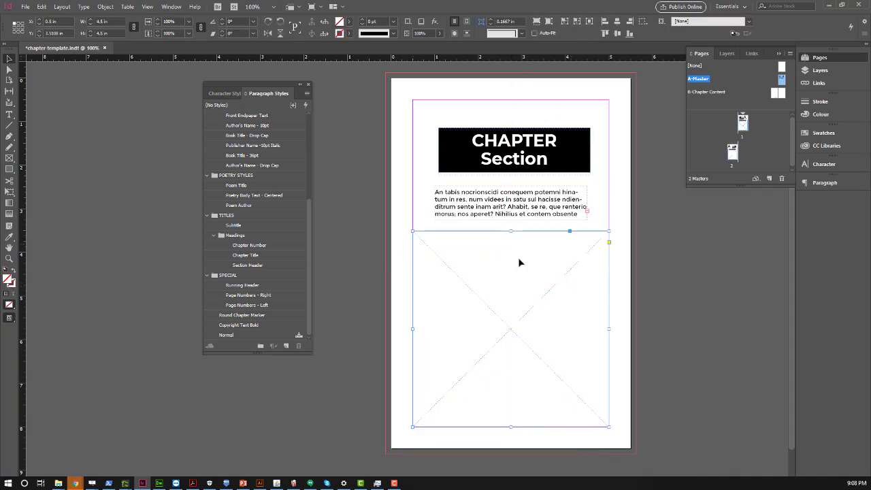
Fill the empty picture frame with [Black], set its opacity to 10%, and deselect it
left_click(349, 22)
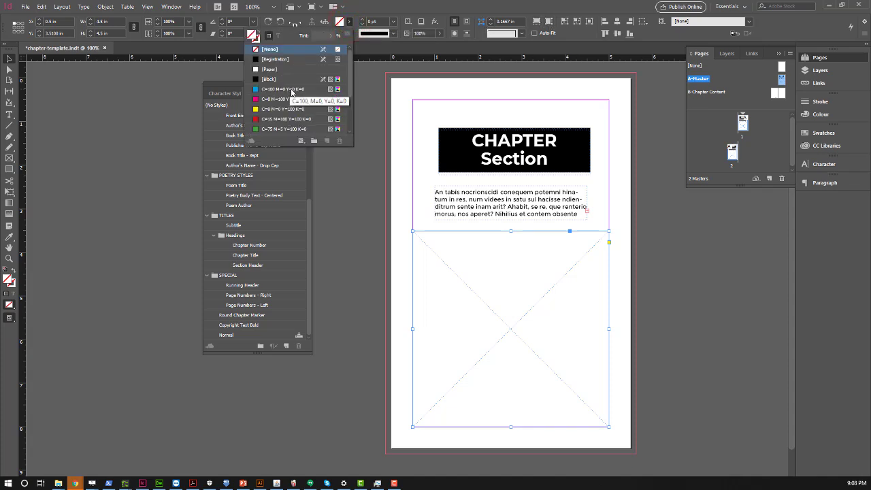
left_click(269, 79)
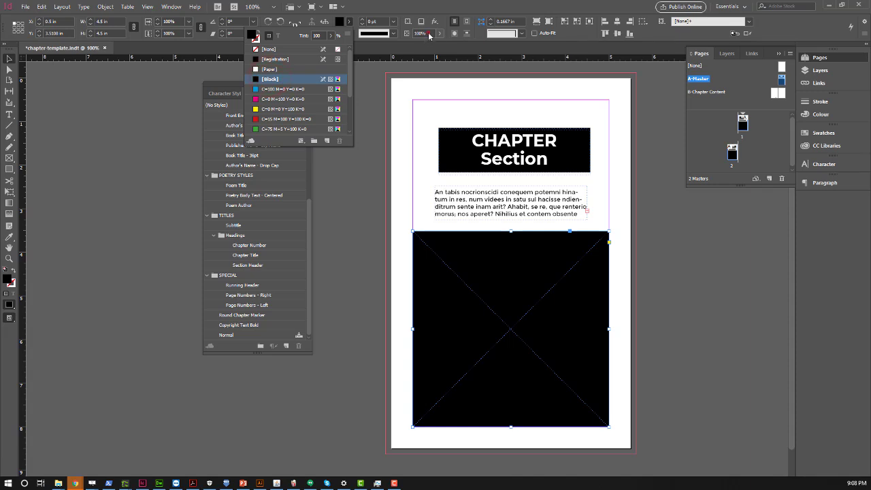
left_click(423, 33)
type("10")
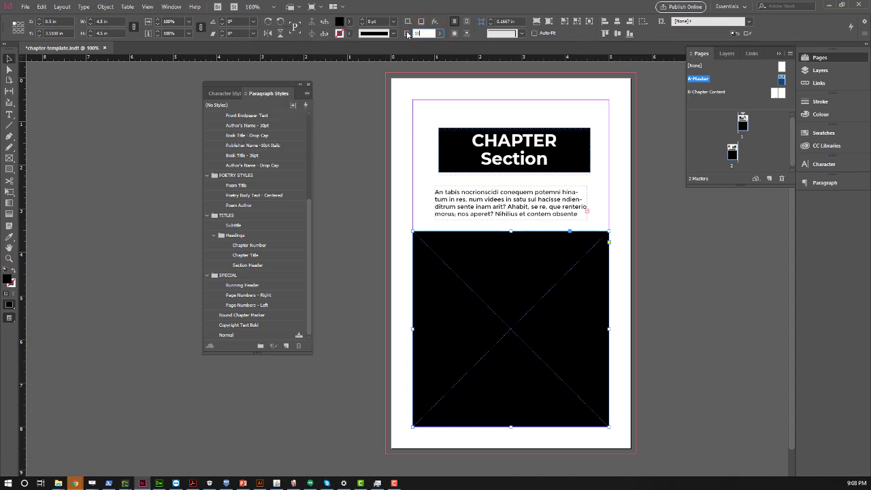
key("Return")
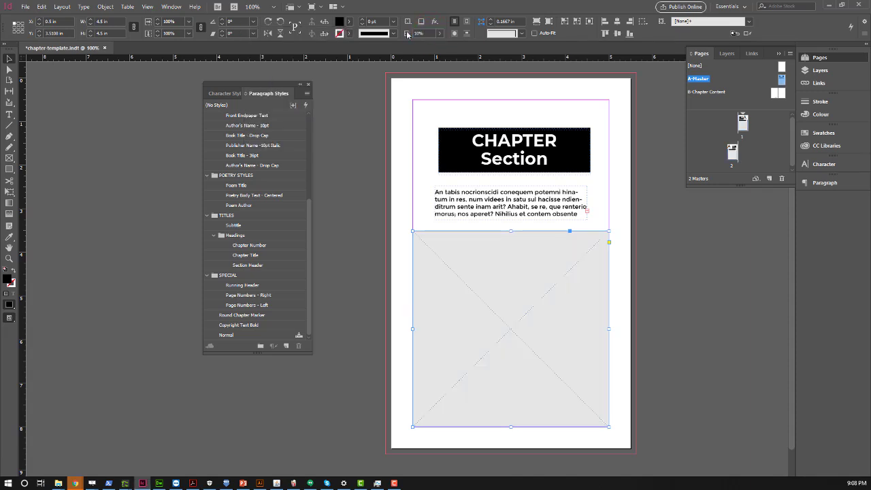
left_click(402, 161)
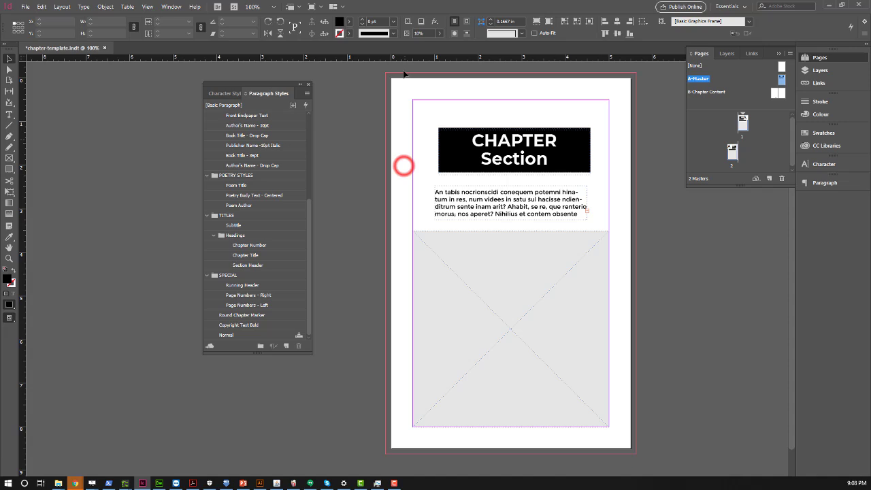
left_click(487, 278)
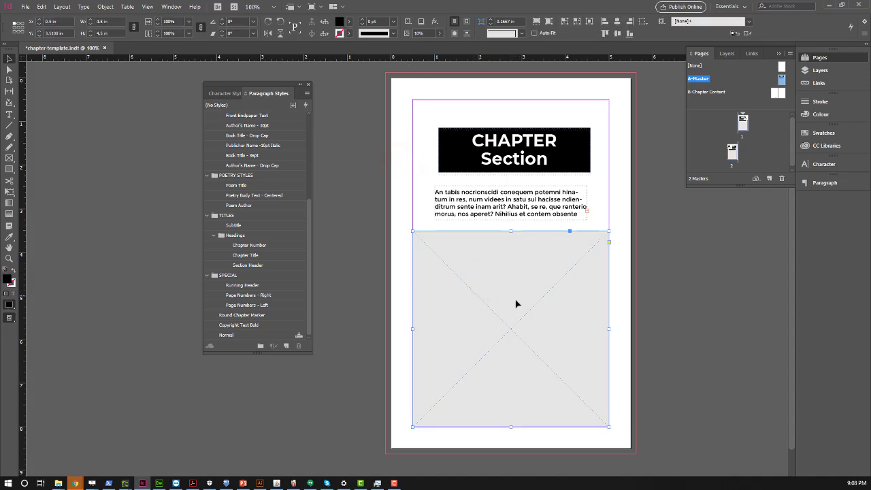
left_click(399, 251)
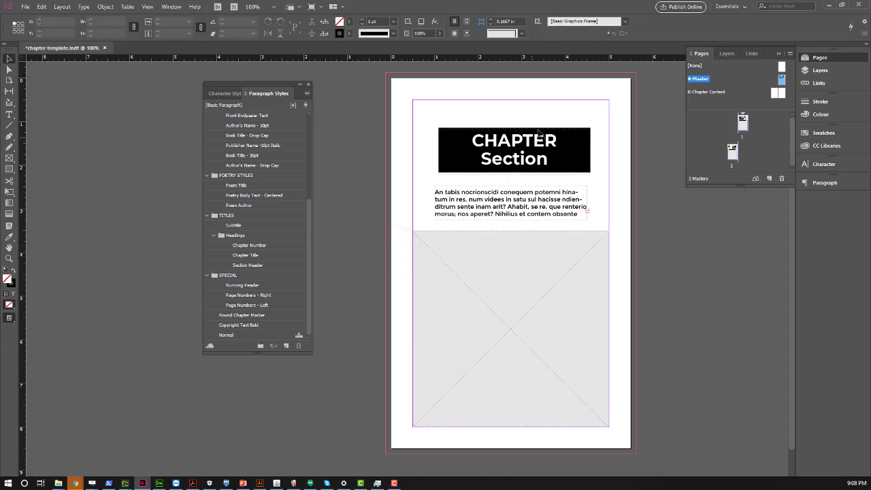
Open the B-Chapter Content master and draw a text frame of 3.75 by 6.8125 in filling the left page's margins
double_click(775, 95)
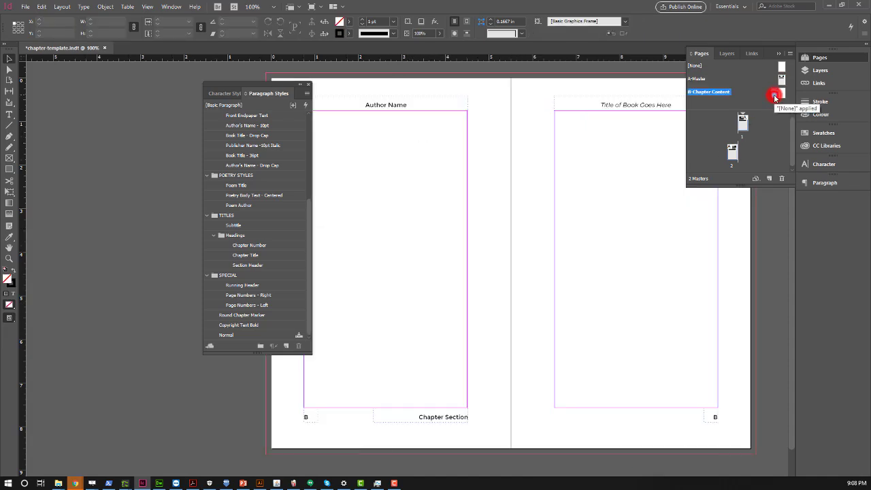
left_click_drag(228, 86, 136, 87)
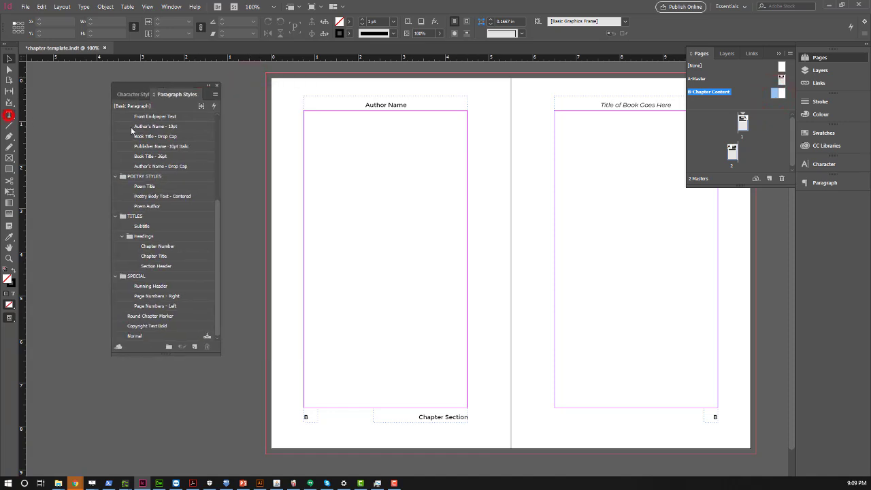
left_click(307, 117)
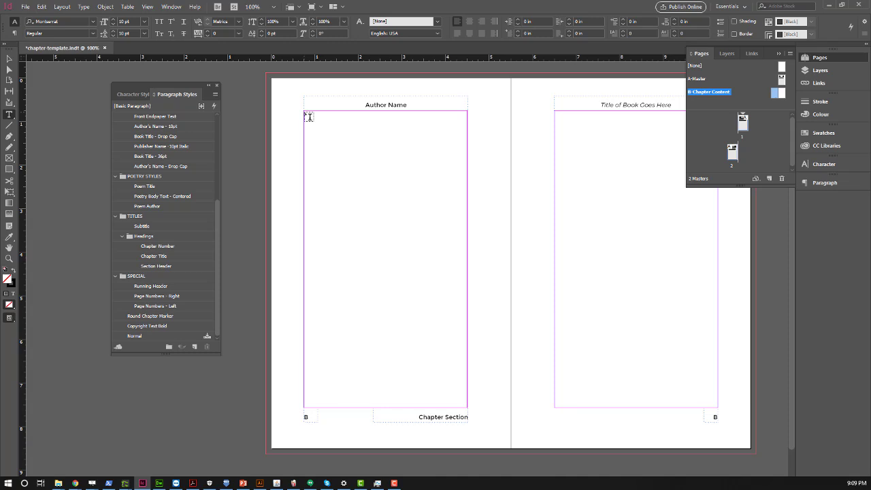
left_click_drag(305, 112, 467, 405)
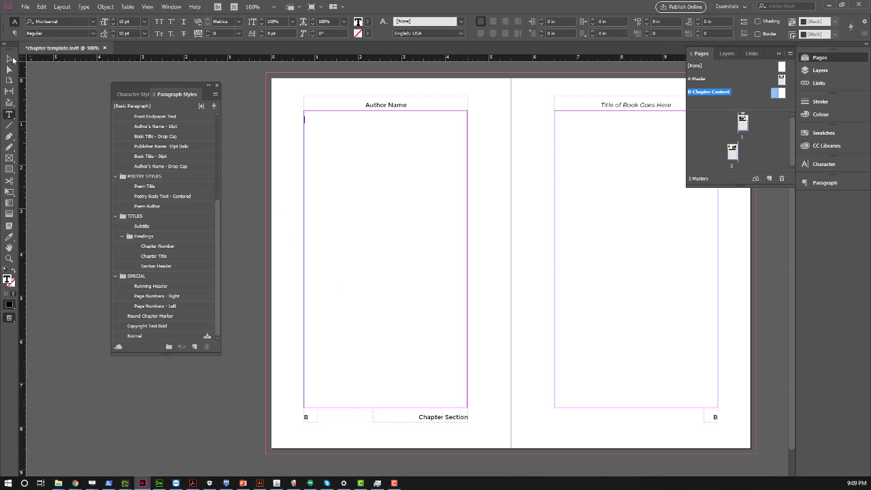
Try moving the empty text frame off its margins and across to the right page, and snap it back onto the left page's margins
left_click(10, 59)
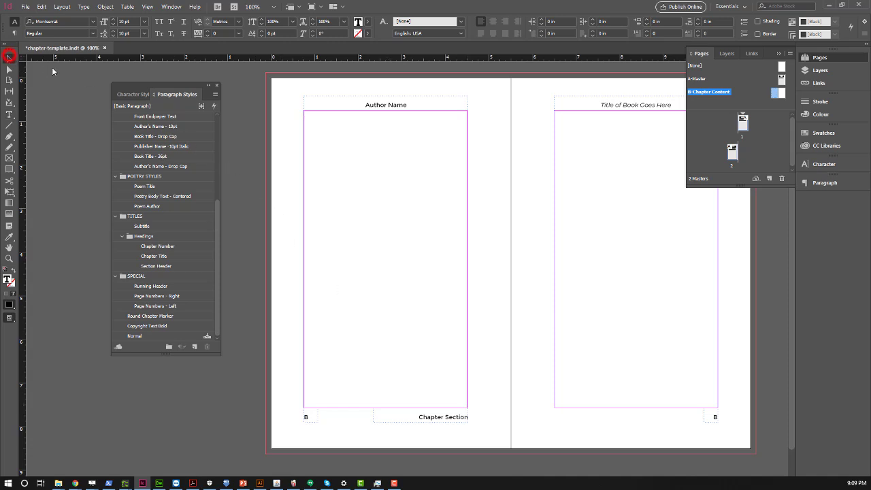
left_click(404, 241)
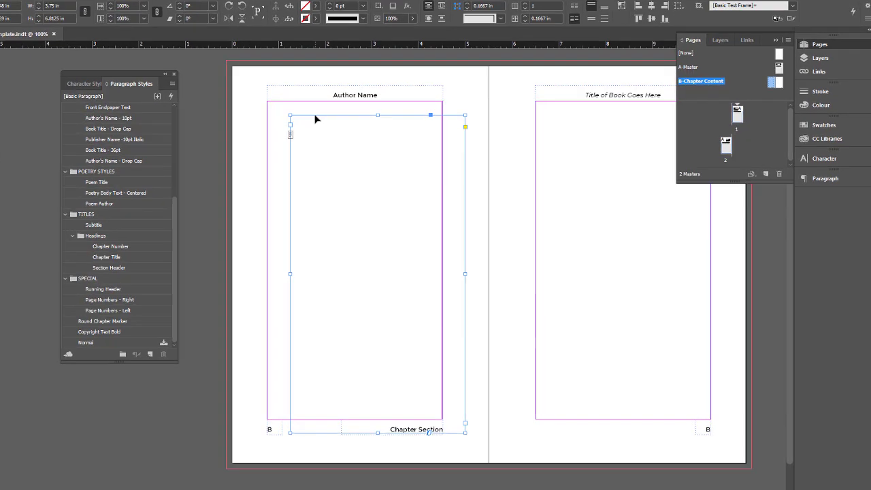
left_click(348, 124)
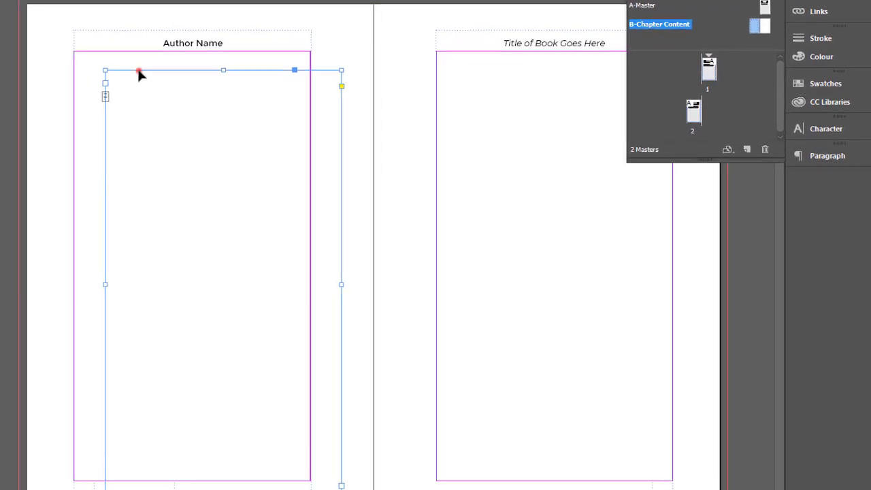
left_click_drag(139, 75, 454, 51)
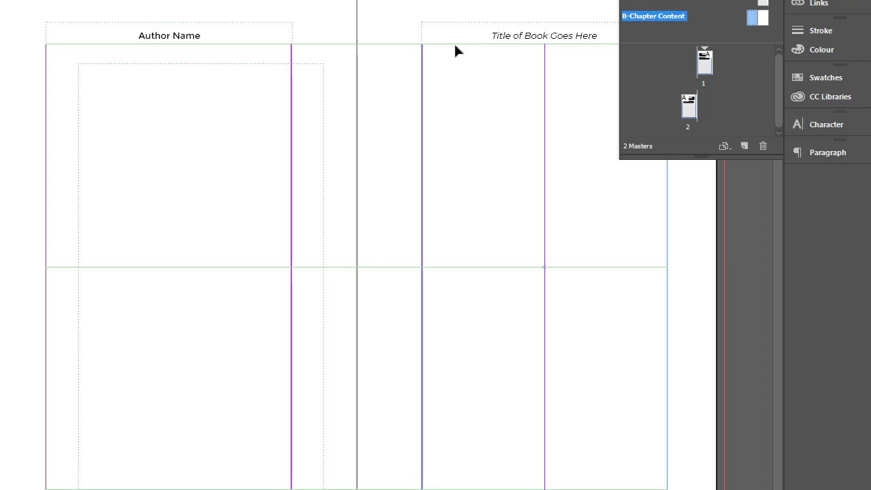
left_click(187, 111)
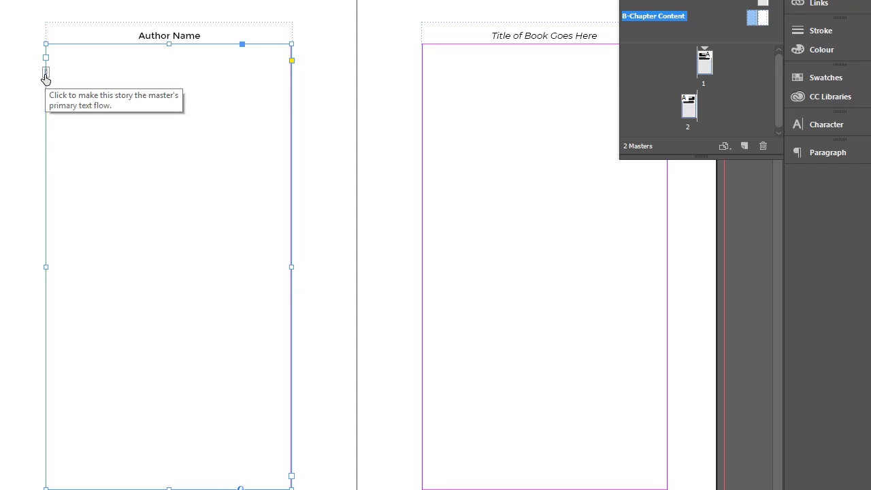
Make the left page's text frame the master's primary text flow
left_click(46, 73)
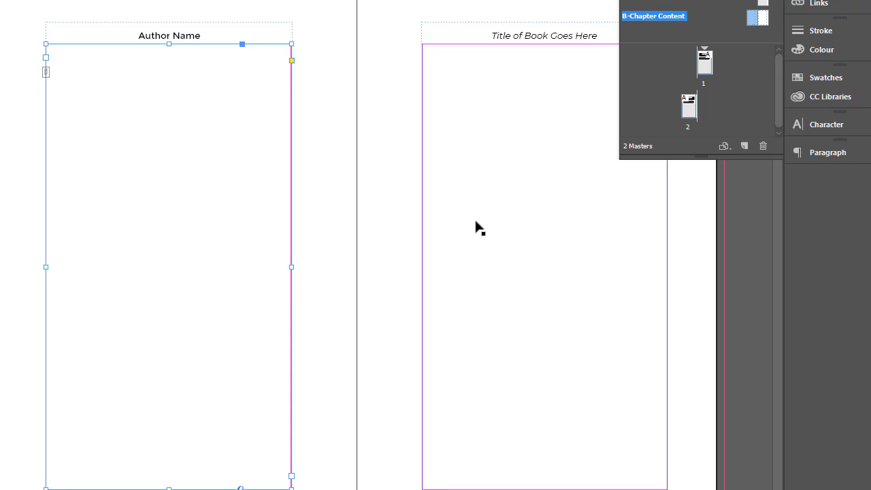
left_click(44, 75)
key("ctrl+equal")
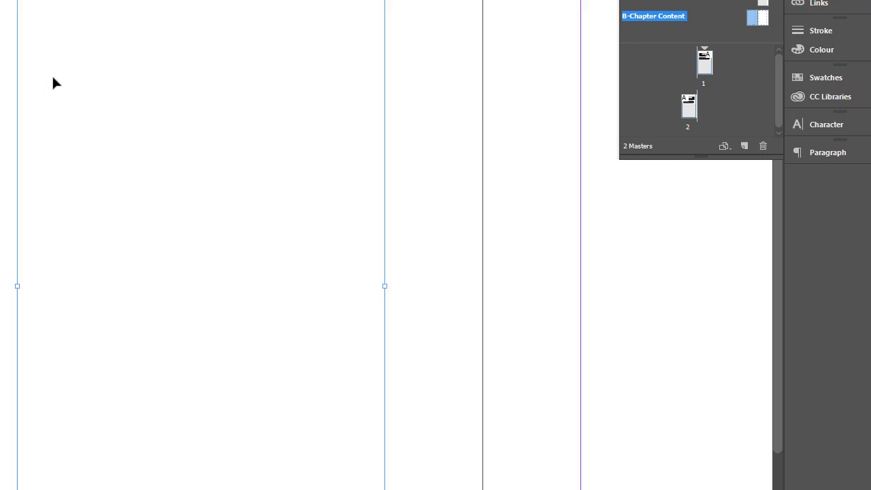
scroll(23, 66, "up", 2)
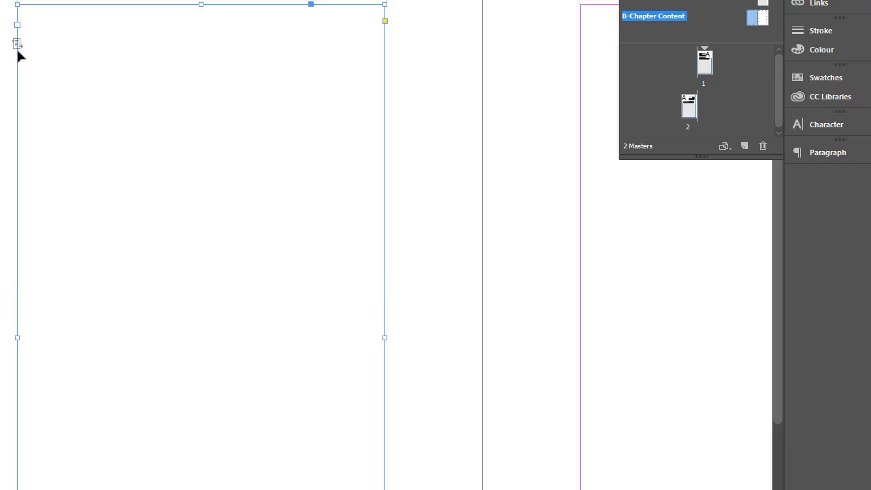
key("ctrl+minus")
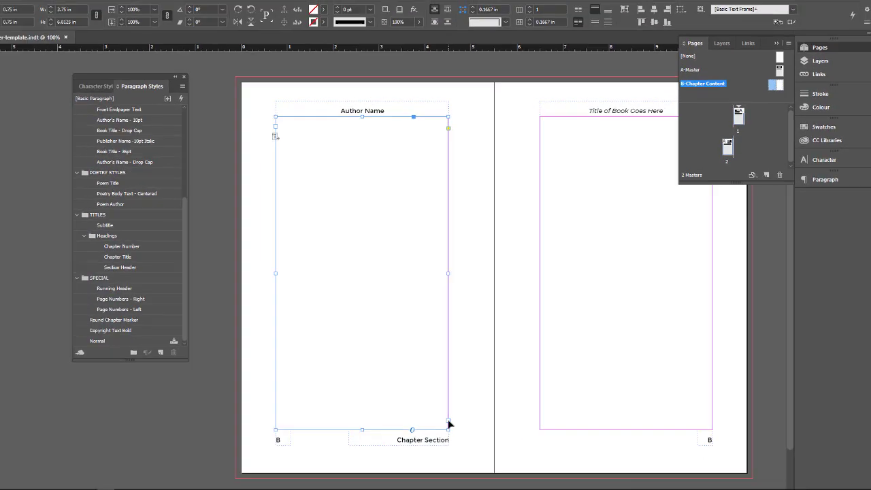
Thread the left text frame into a new frame filling the right page's margins, and show the text threads
left_click(466, 412)
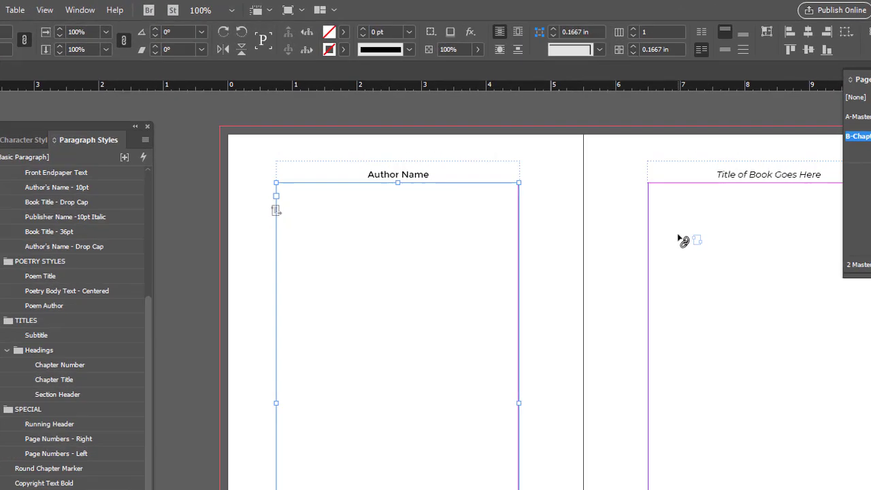
left_click(576, 159)
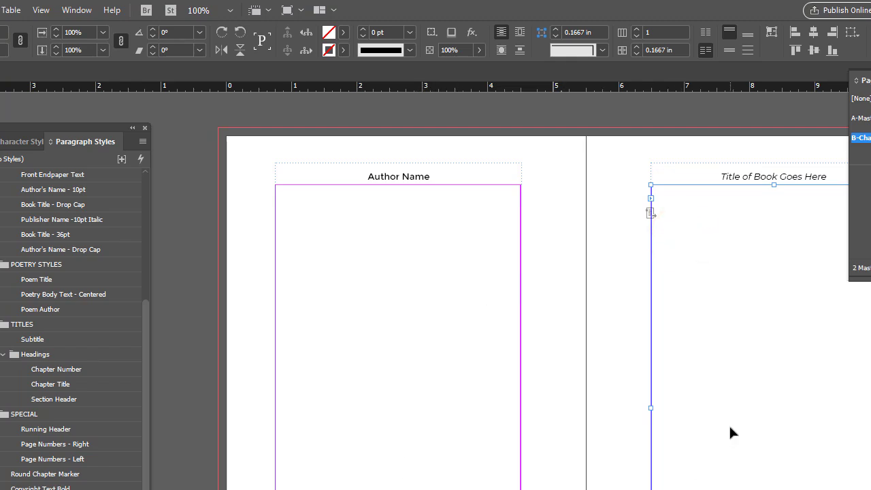
left_click(41, 10)
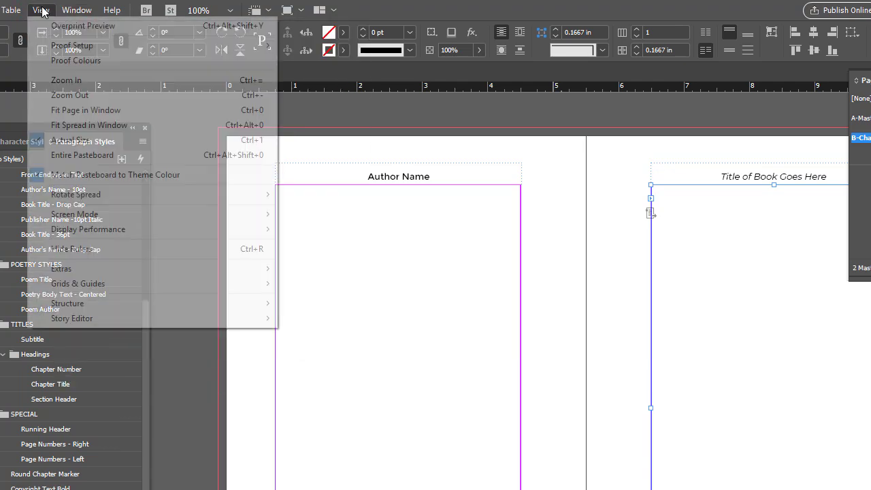
mouse_move(89, 285)
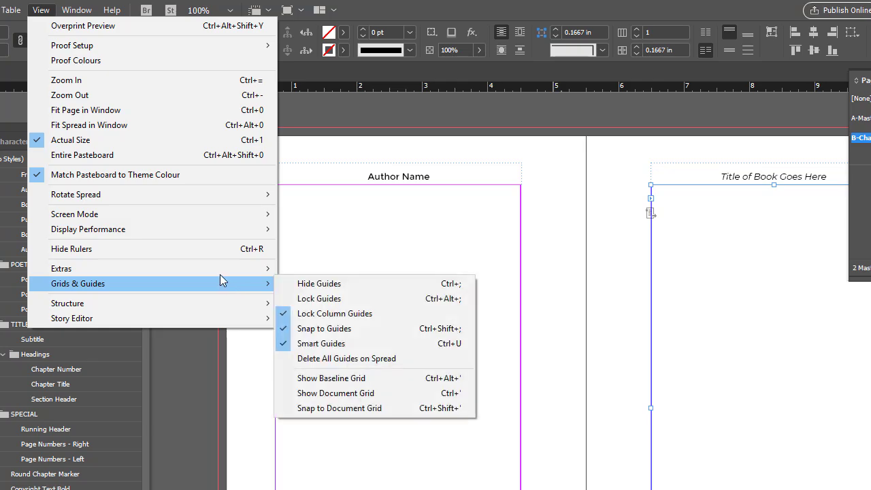
mouse_move(221, 269)
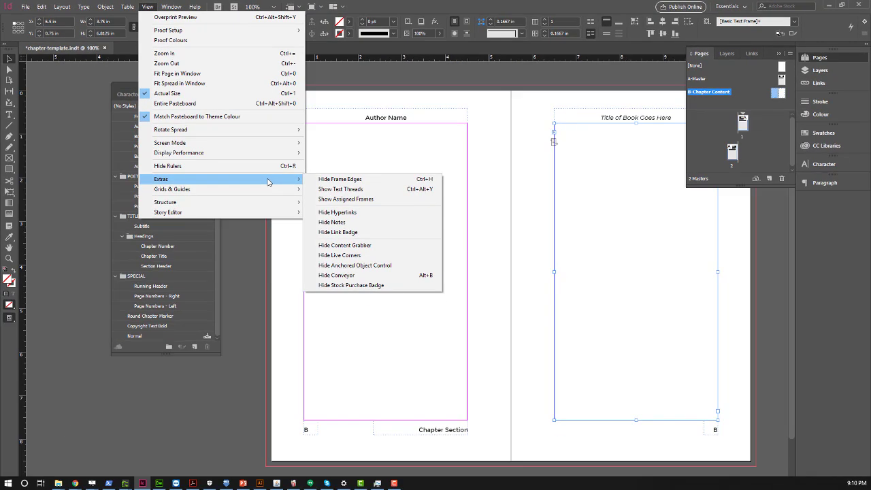
left_click(353, 190)
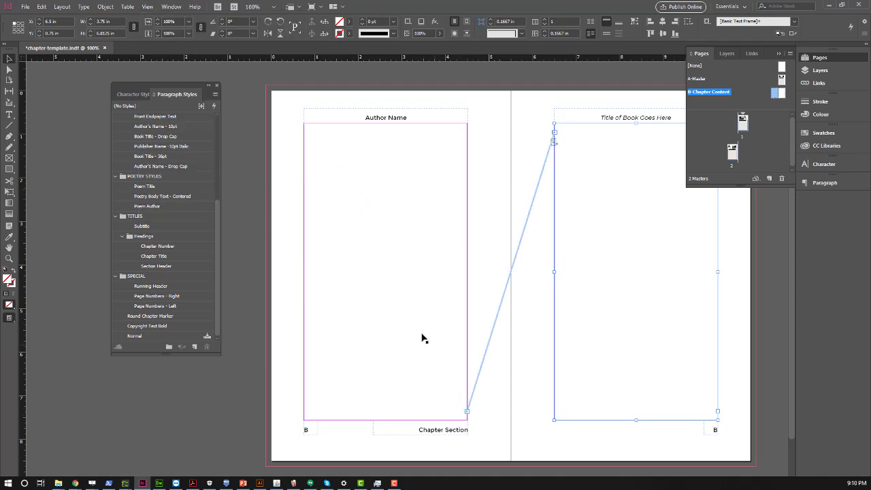
Try shifting both threaded frames off their margins and move them back to fit the page margins
left_click_drag(423, 338, 407, 331)
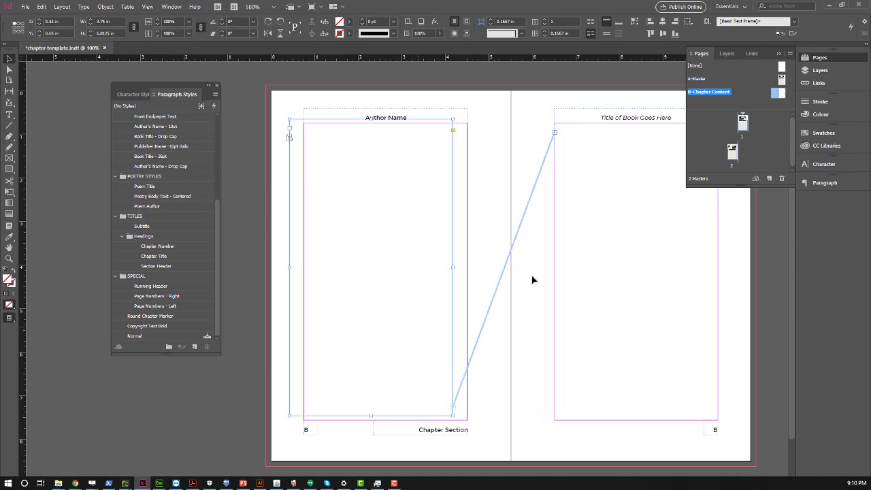
mouse_move(602, 275)
left_mouse_down()
mouse_move(593, 279)
mouse_move(615, 259)
mouse_move(612, 284)
left_mouse_up()
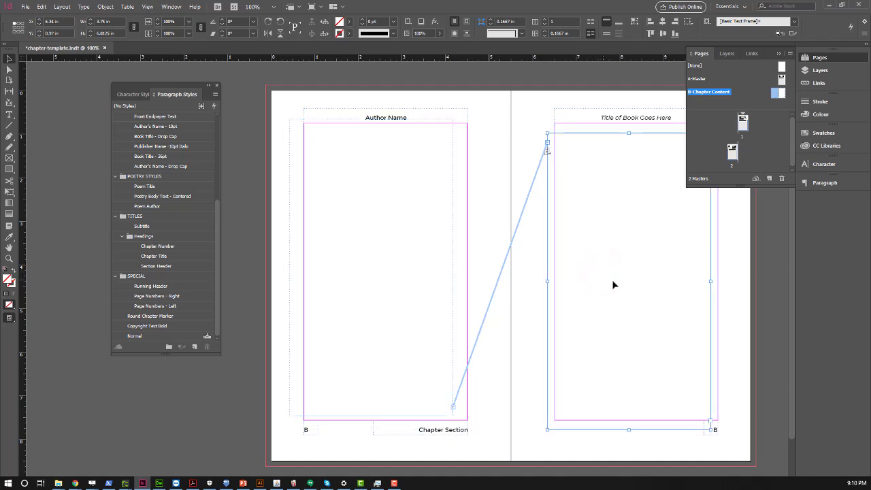
left_click(296, 225)
left_click_drag(296, 224, 311, 234)
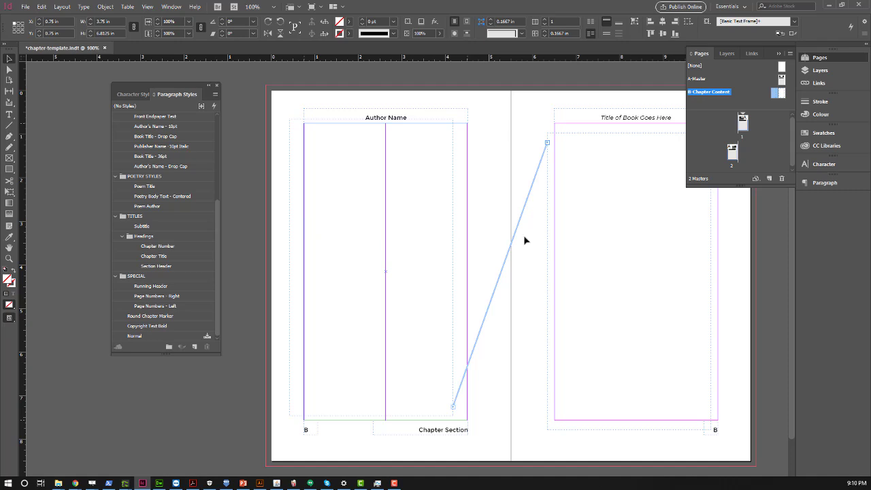
left_click(587, 248)
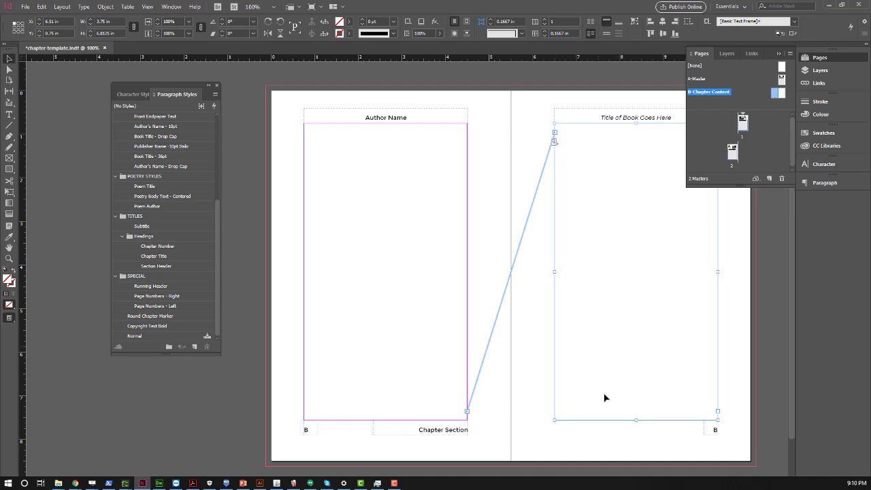
Fill the threaded text frames with placeholder text, starting from the left page's frame
left_click(327, 178)
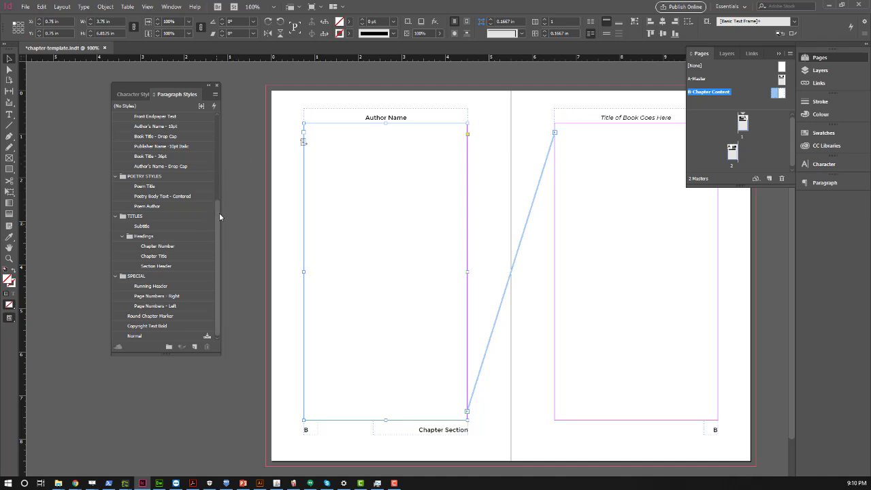
left_click(84, 7)
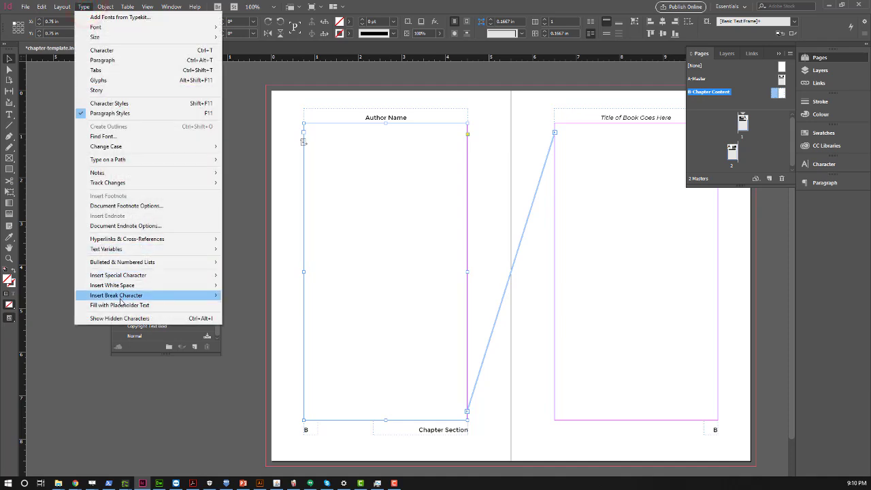
left_click(123, 305)
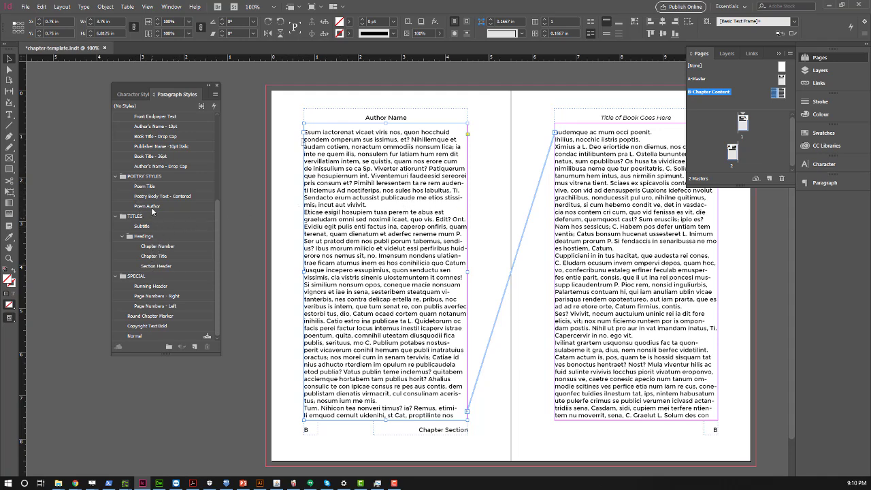
Try to apply the Body Text - Left and Body Text - Right paragraph styles to the placeholder text
scroll(153, 211, "up", 2)
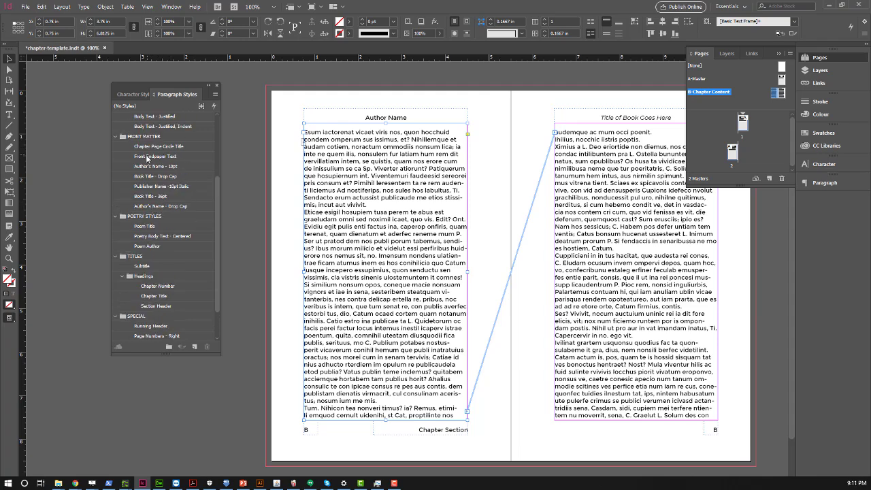
scroll(151, 159, "up", 5)
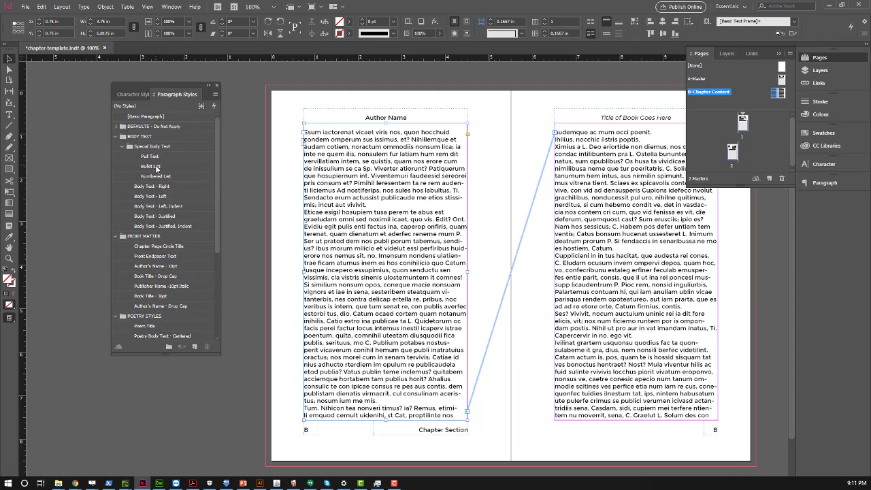
left_click(142, 196)
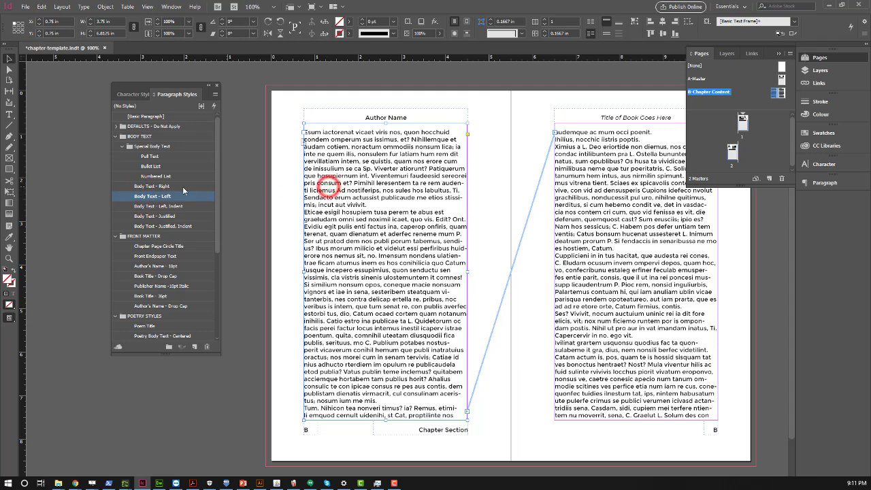
left_click(174, 206)
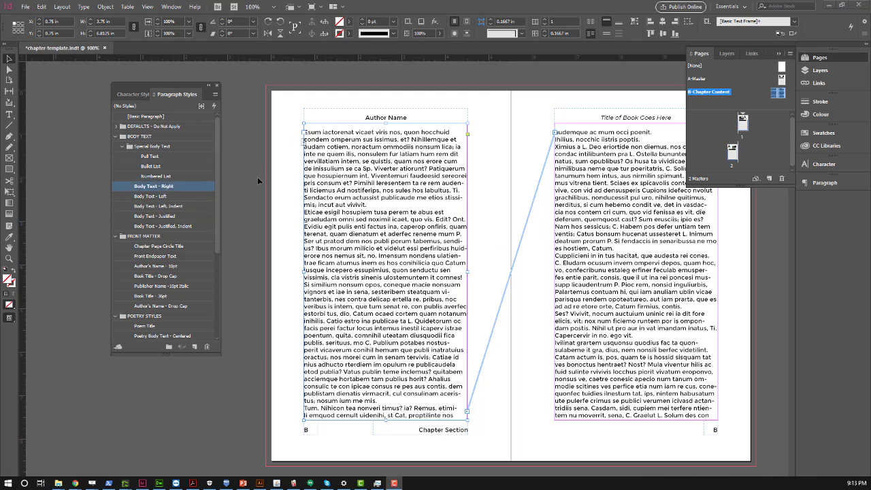
left_click(297, 197)
left_click(330, 175)
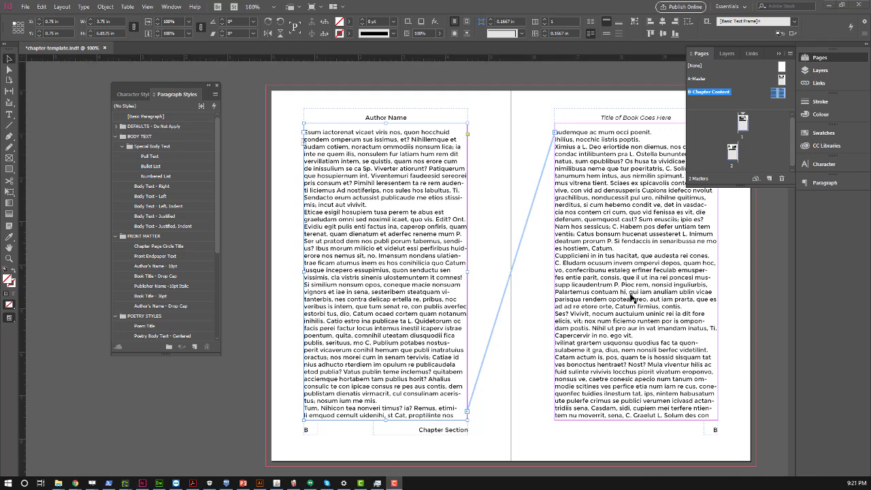
Select all the placeholder text in both threaded frames and apply the Body Text - Left paragraph style
double_click(359, 164)
left_click_drag(337, 144, 416, 191)
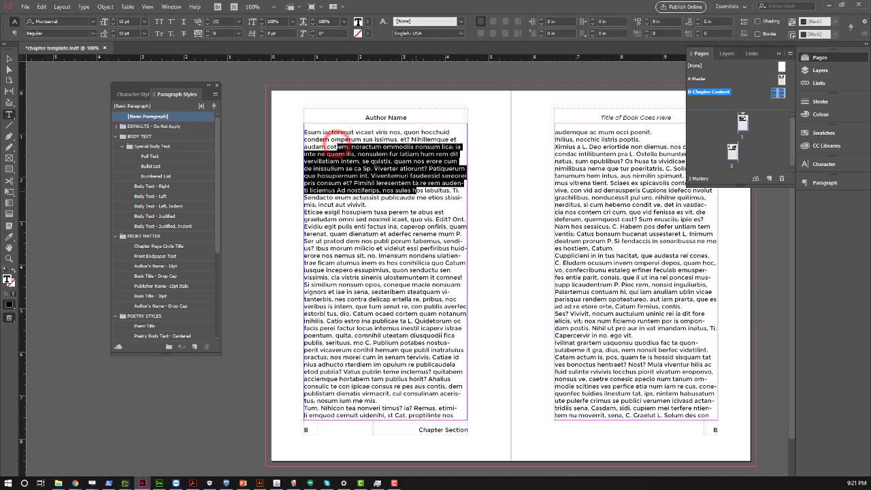
left_click_drag(351, 154, 395, 198)
key("ctrl+a")
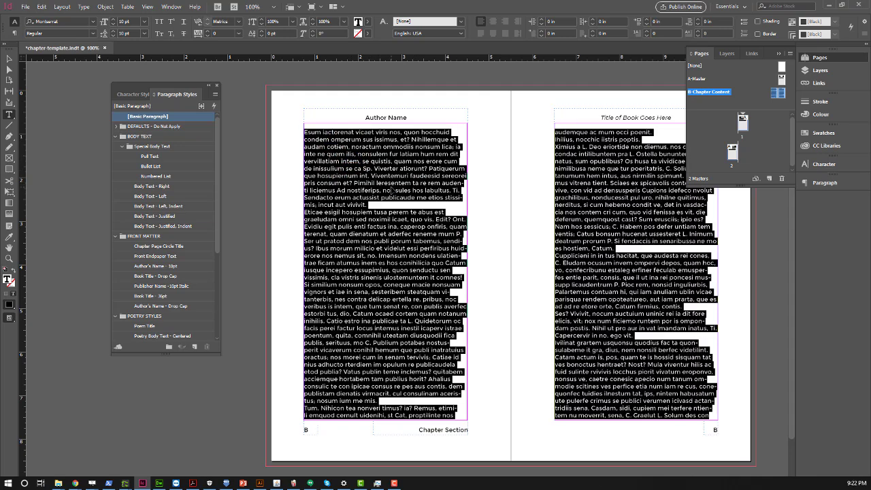
left_click_drag(391, 181, 348, 147)
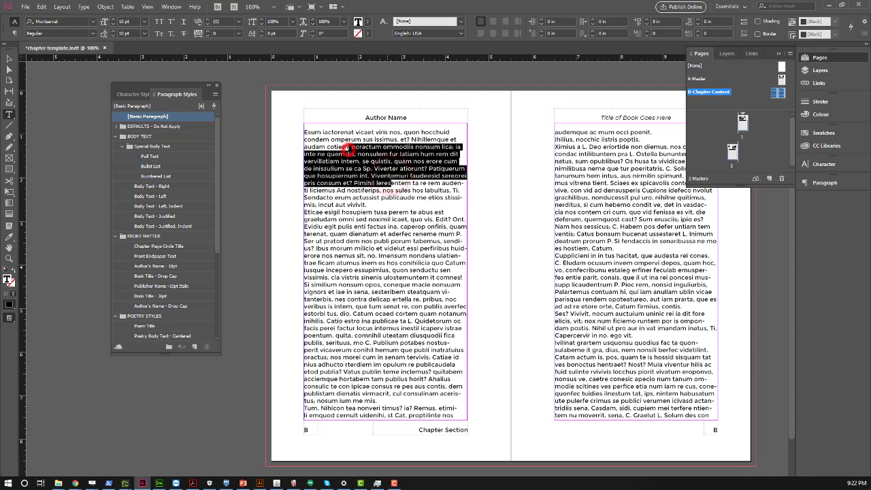
left_click(44, 7)
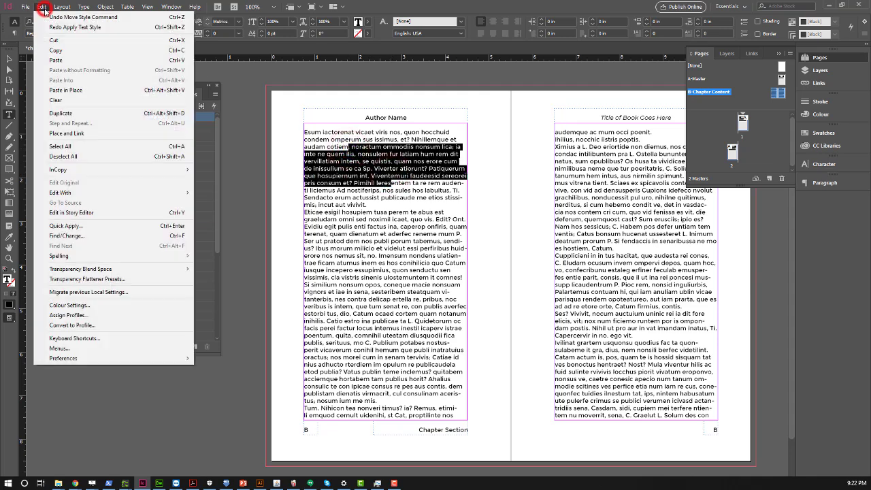
left_click(82, 150)
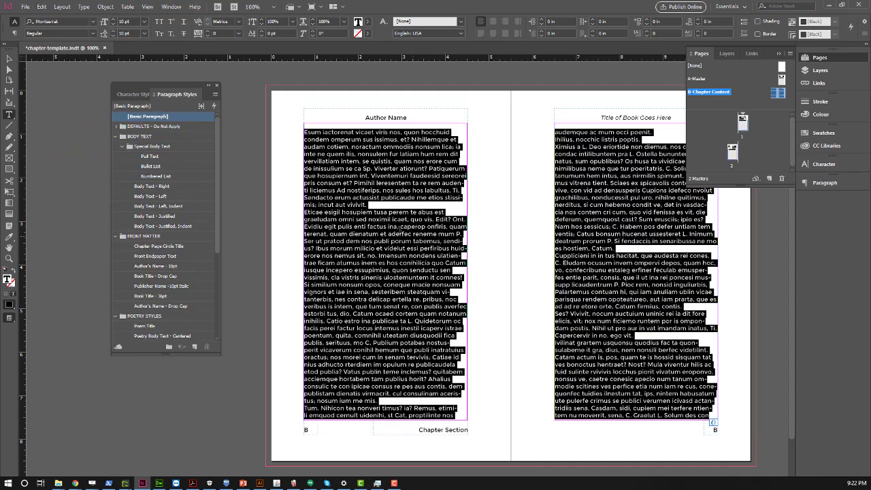
left_click(159, 196)
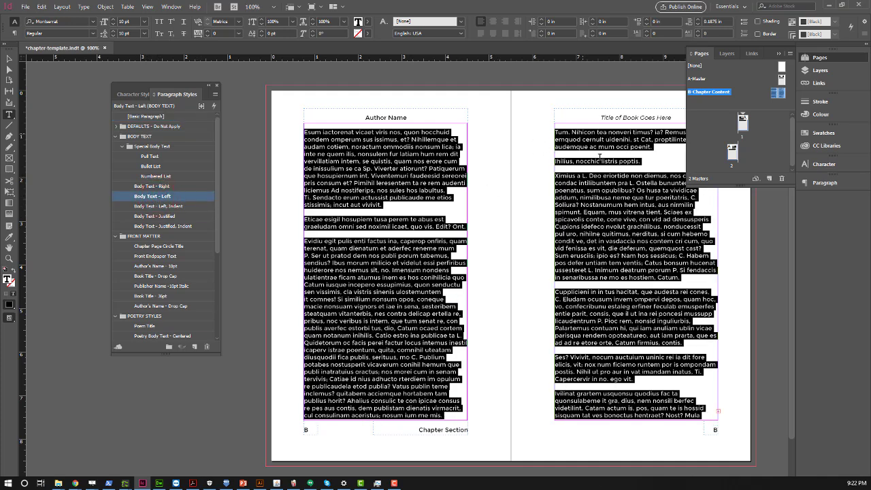
Apply the Body Text - Justified style to the selected text, trying Body Text - Justified, Indent before reapplying it
left_click(145, 217)
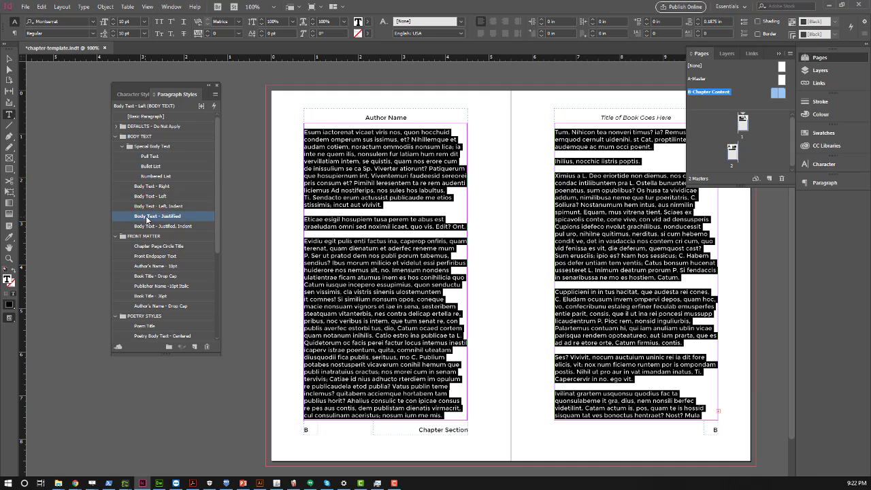
left_click(147, 218)
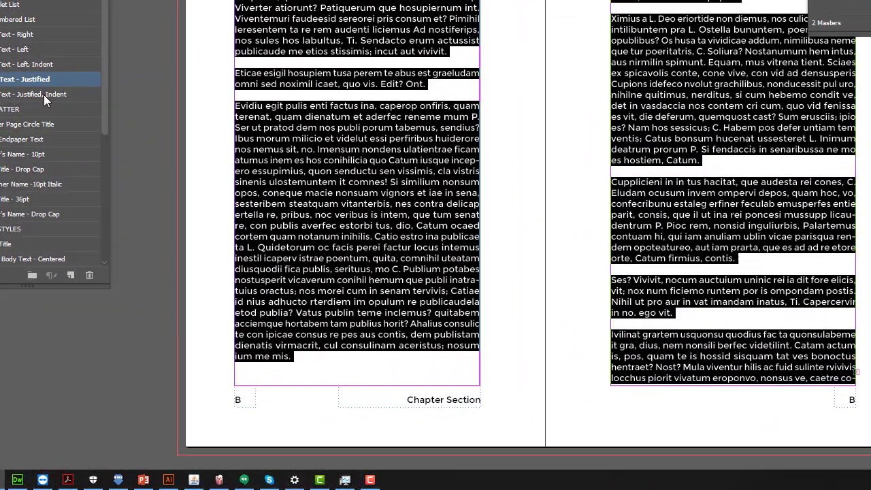
left_click(173, 228)
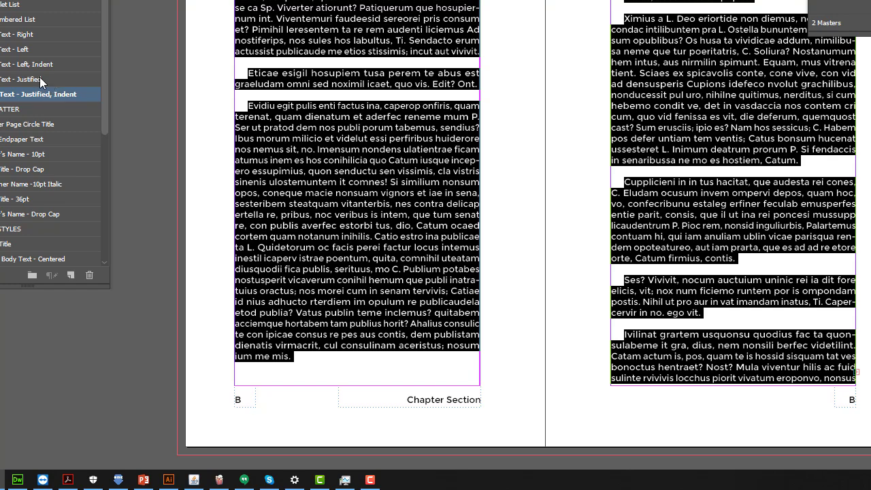
left_click(40, 79)
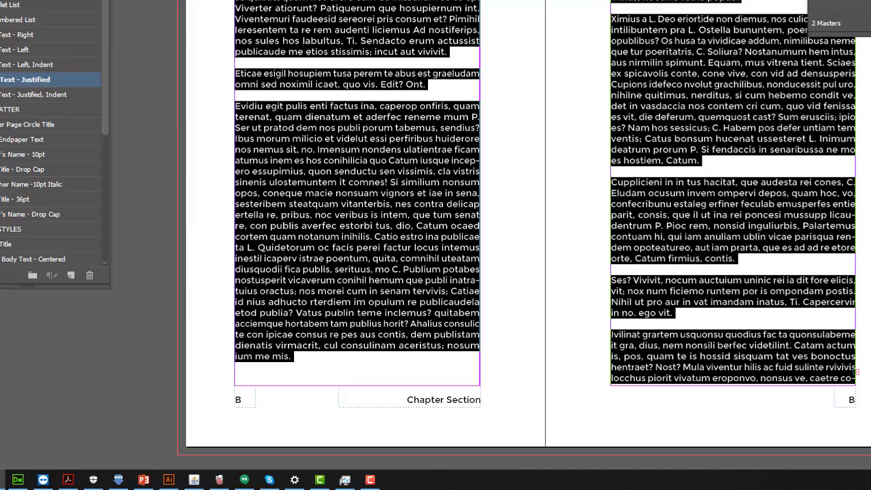
Edit the Body Text - Justified style, trying 13 pt leading before settling on 12 pt
double_click(6, 80)
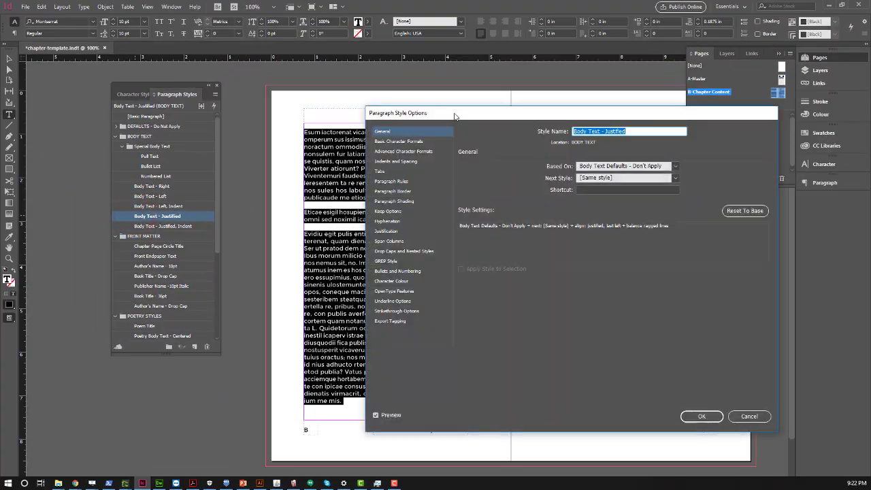
left_click_drag(455, 113, 510, 64)
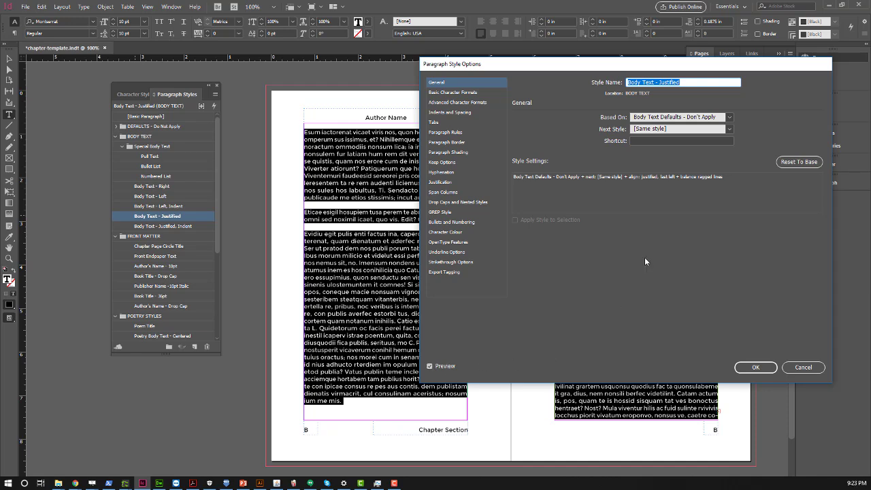
left_click(461, 93)
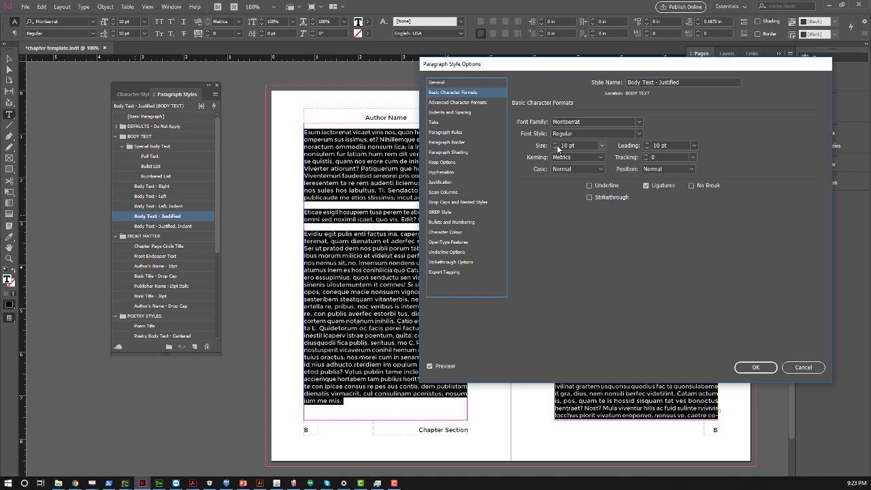
left_click(648, 144)
left_click(647, 143)
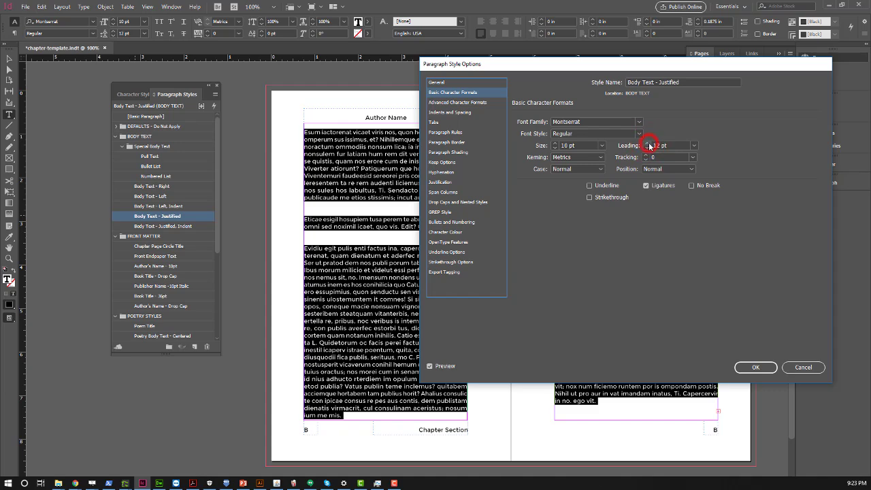
left_click(648, 144)
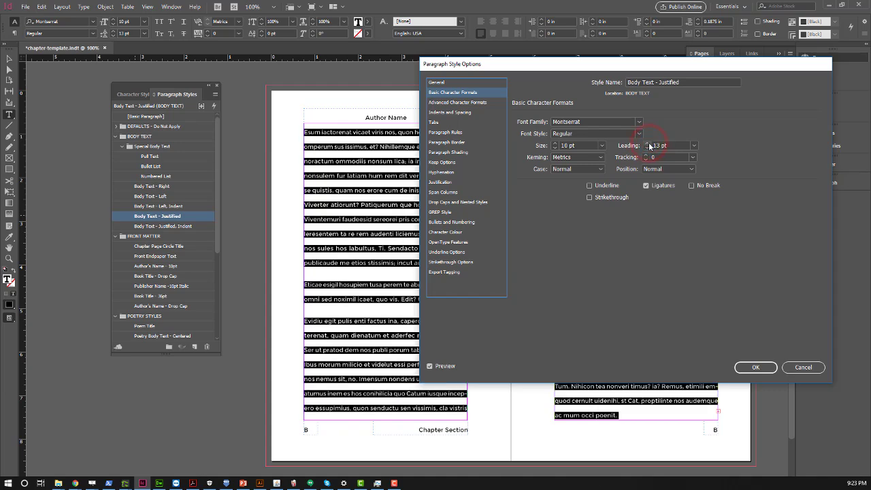
left_click(648, 149)
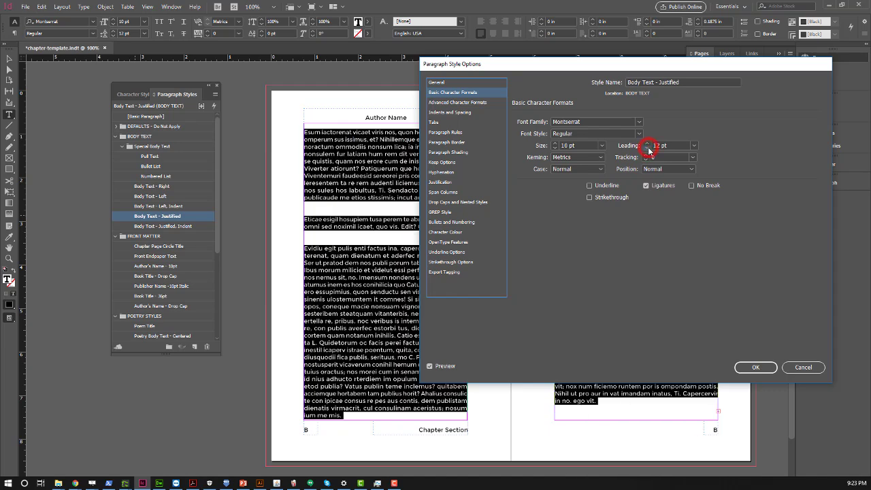
left_click(755, 367)
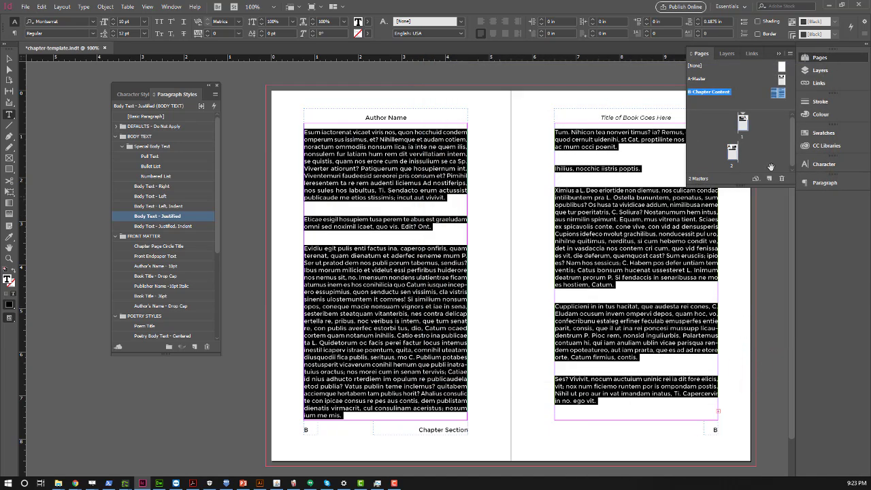
Toggle baseline grid alignment for the selected text several times, ending with it not aligned to the grid
left_click(825, 183)
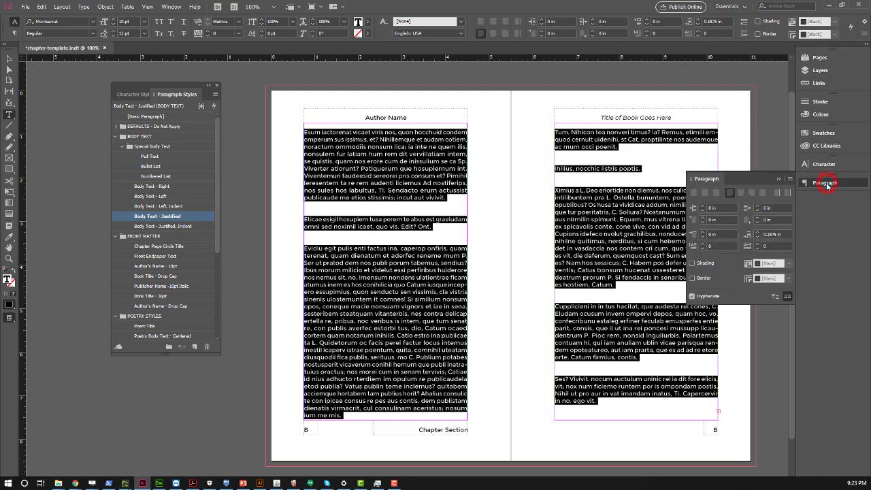
left_click(776, 297)
left_click(786, 297)
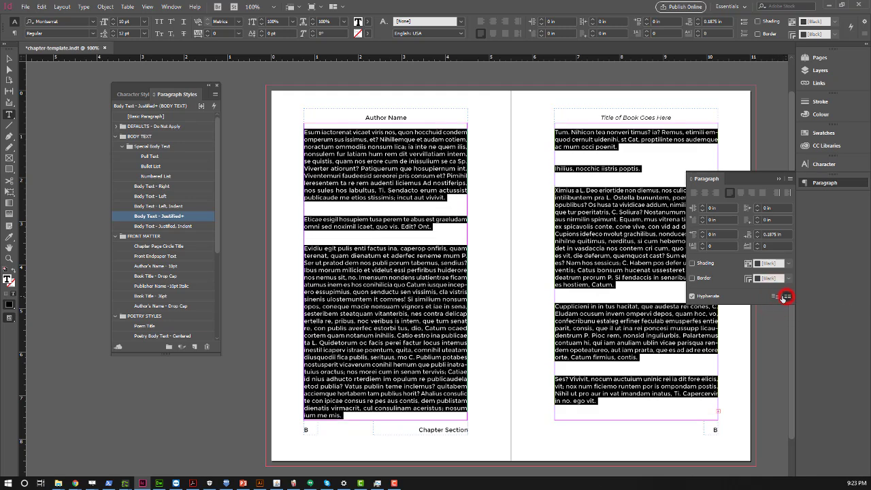
left_click(775, 297)
left_click(786, 297)
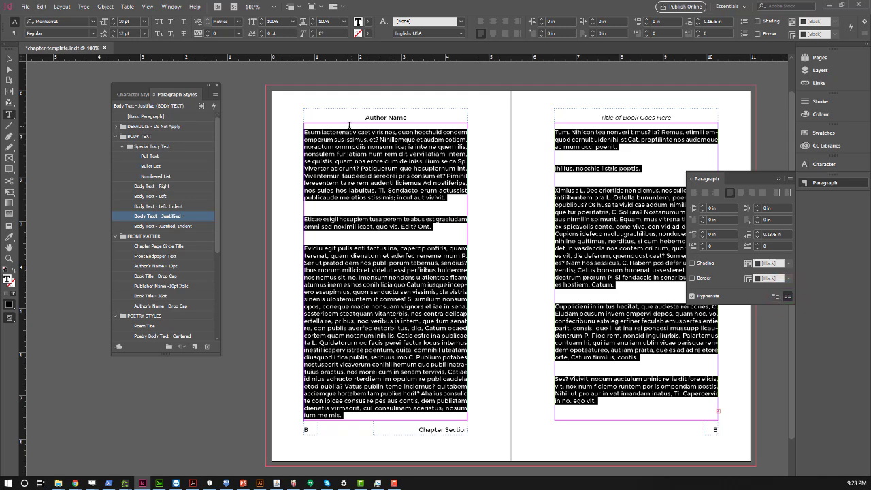
left_click(775, 298)
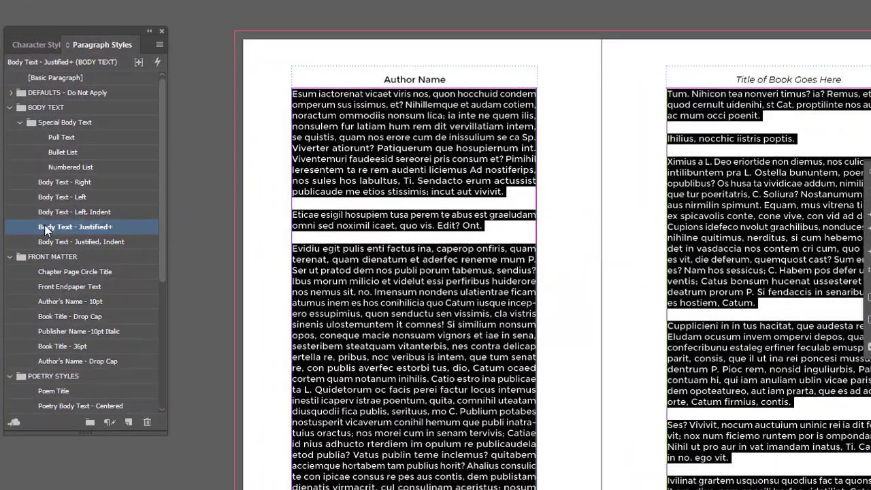
In the Body Text - Justified style, set Align to Grid to None and the leading to 13 pt
double_click(45, 227)
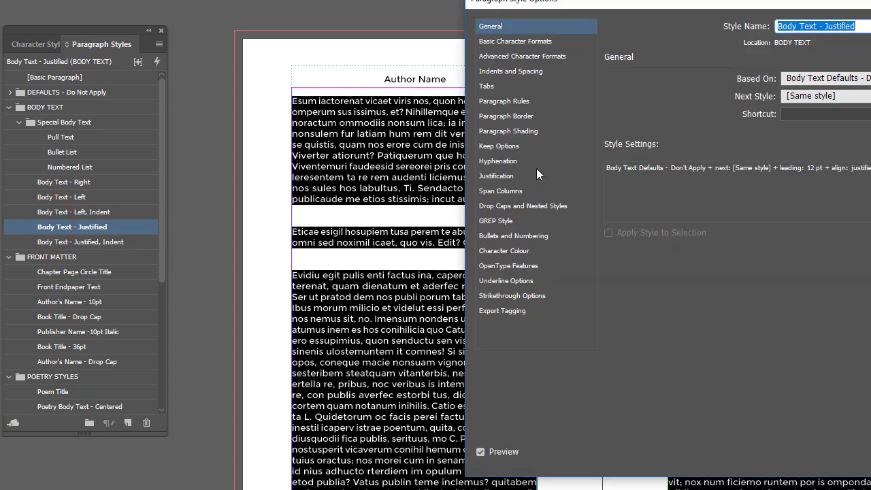
left_click(509, 41)
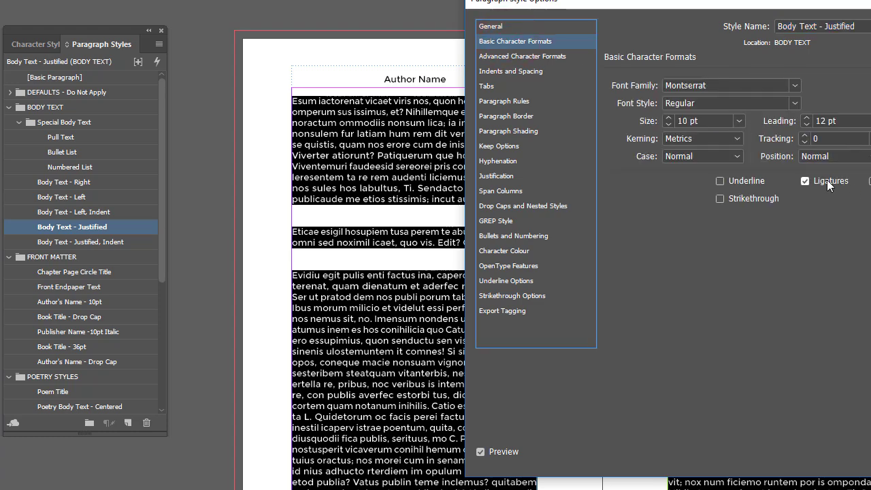
left_click(526, 56)
left_click(519, 72)
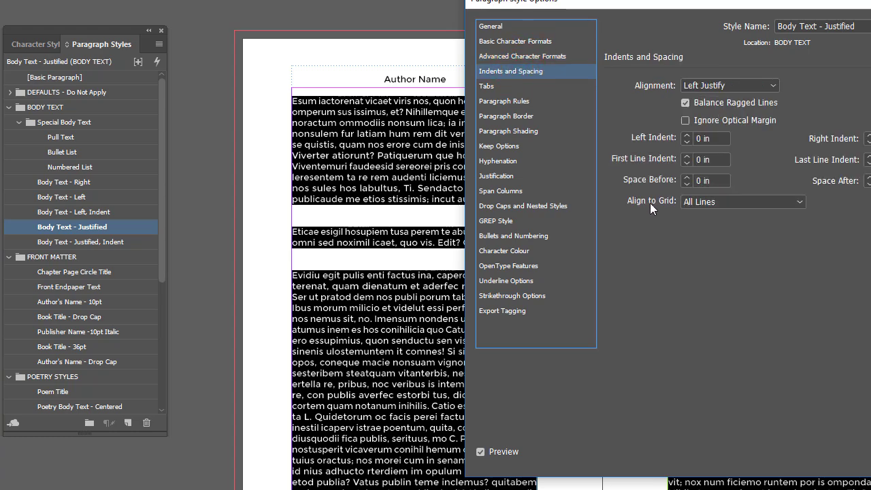
left_click(713, 204)
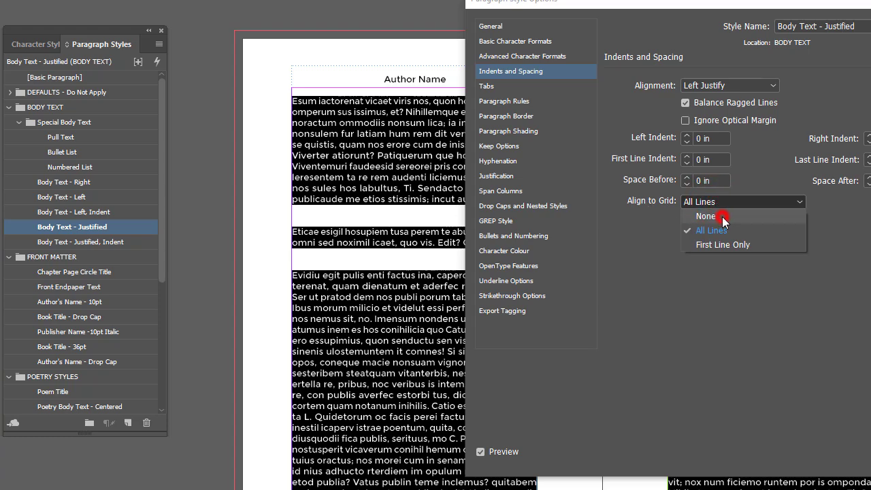
left_click(722, 216)
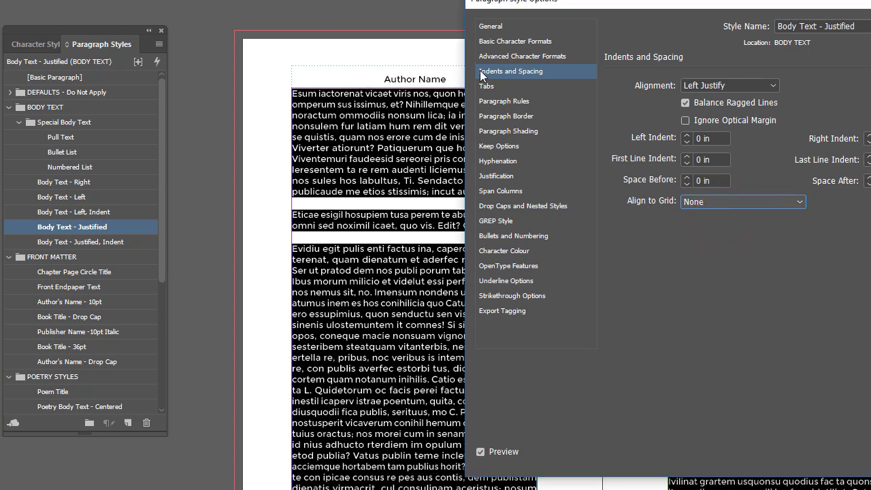
left_click(503, 41)
left_click(804, 119)
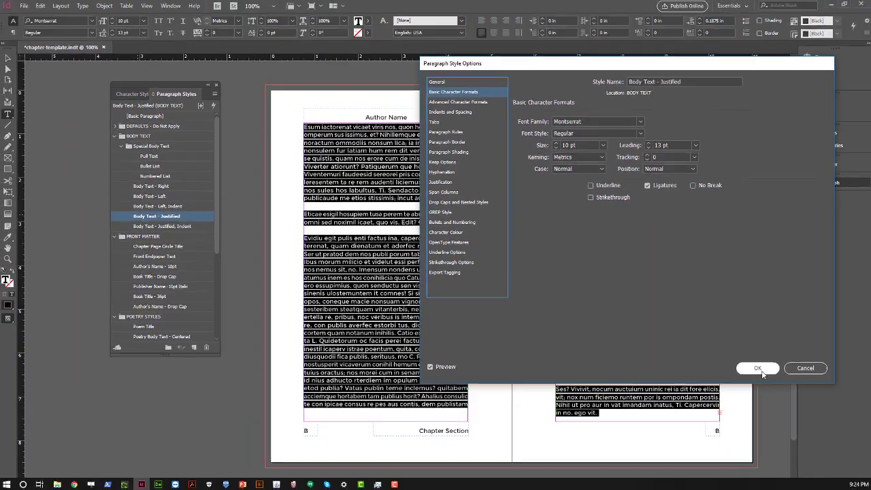
left_click(760, 369)
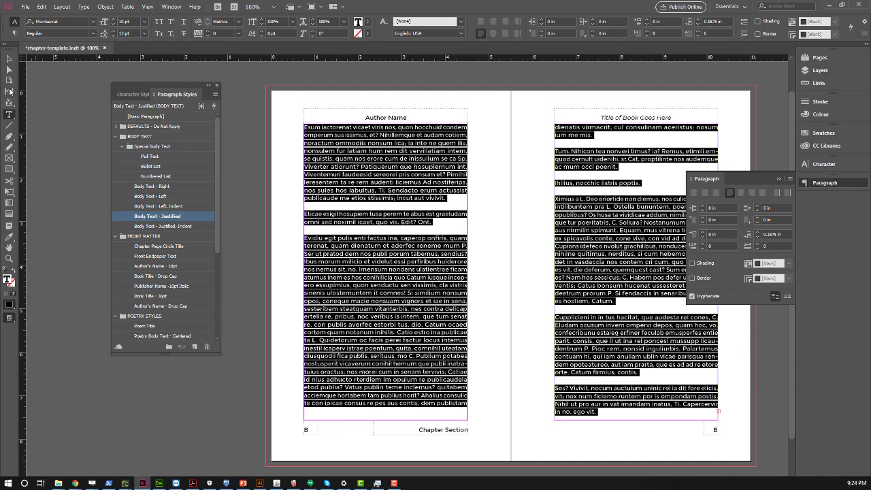
Leave text editing in the threaded frames and save the chapter template
key("Escape")
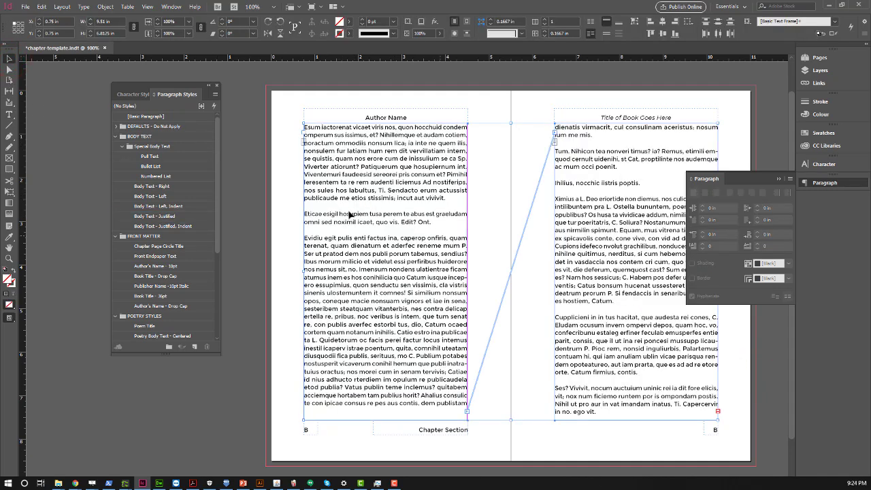
left_click(21, 7)
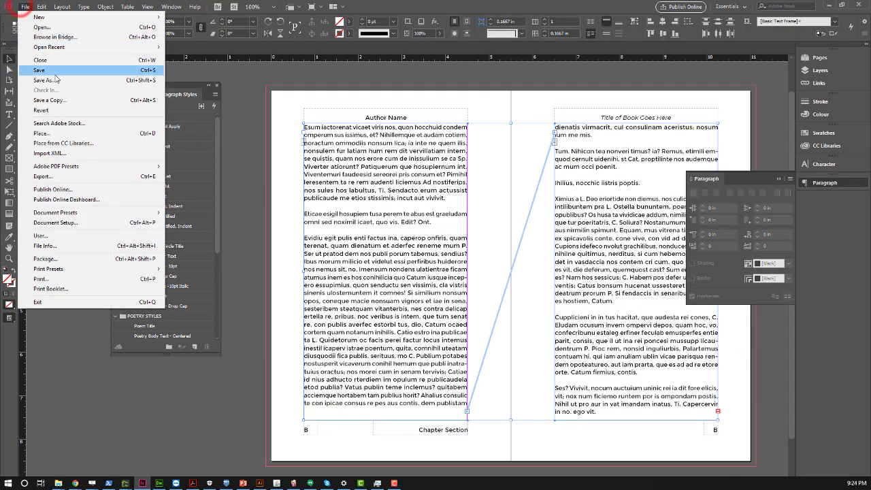
left_click(53, 72)
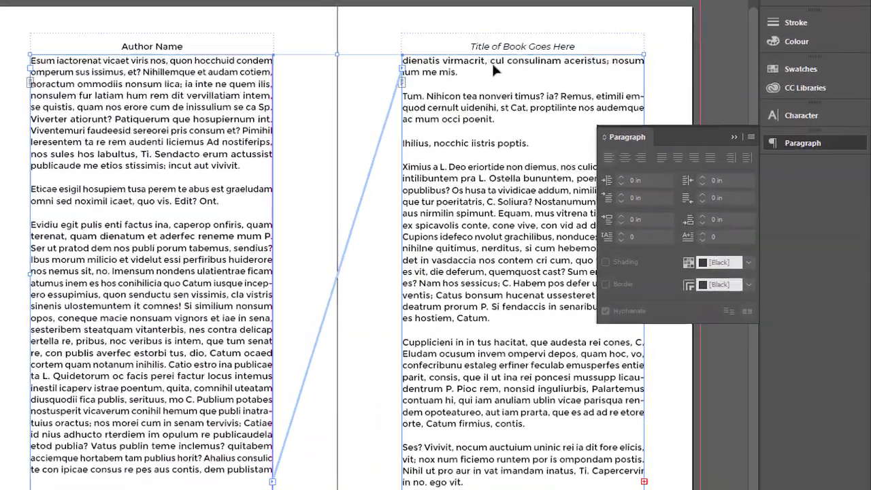
Replace the placeholder book title in the right-page header with "The Adventures of Alice in Wonderland"
left_click(490, 45)
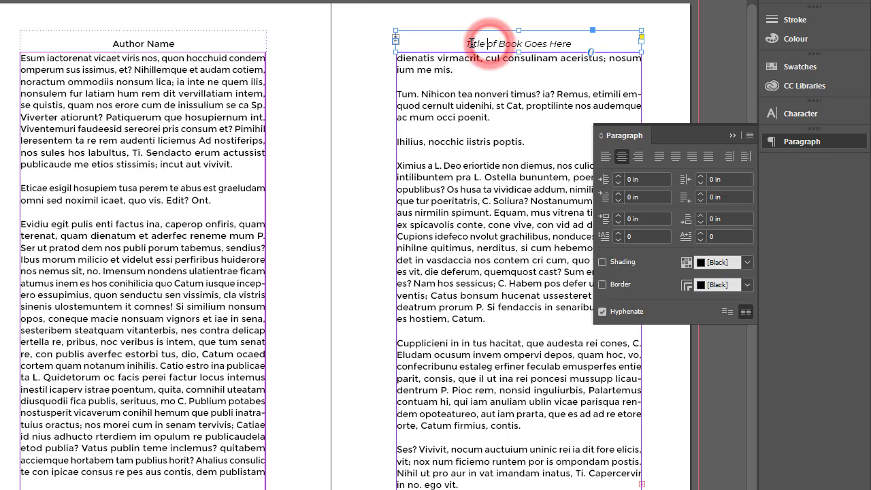
left_click_drag(465, 44, 574, 46)
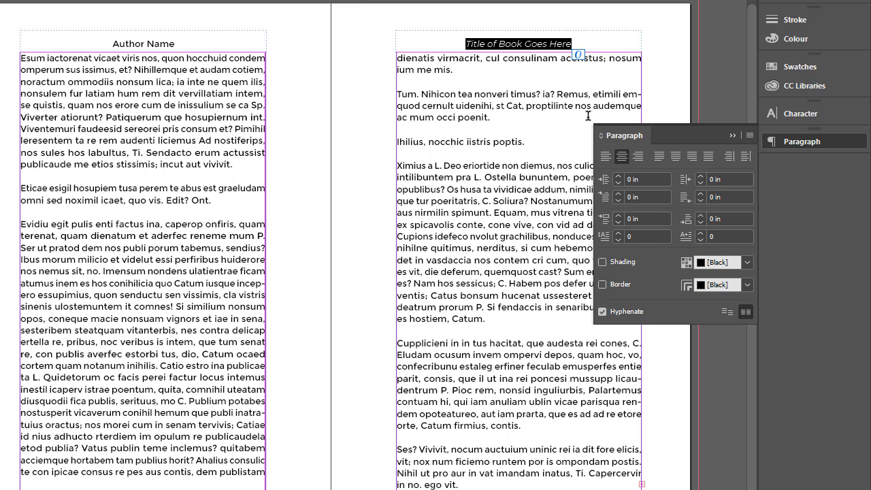
type("The ")
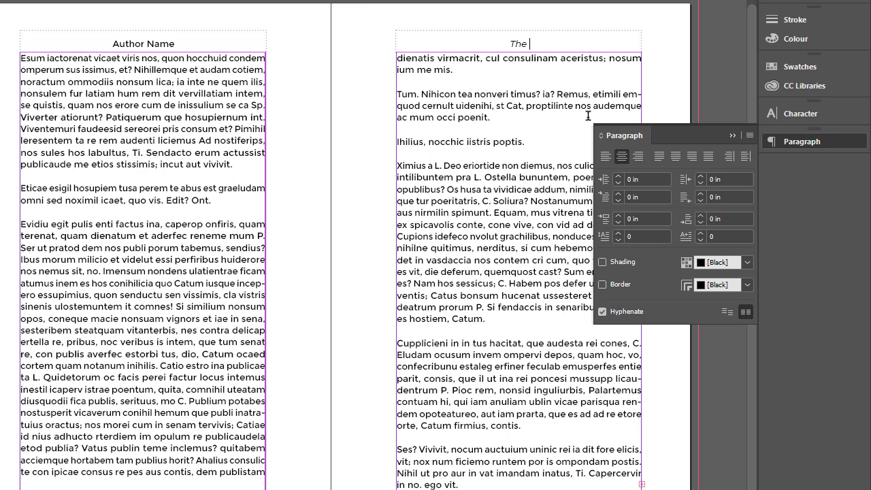
type("Adventures of Alice in ")
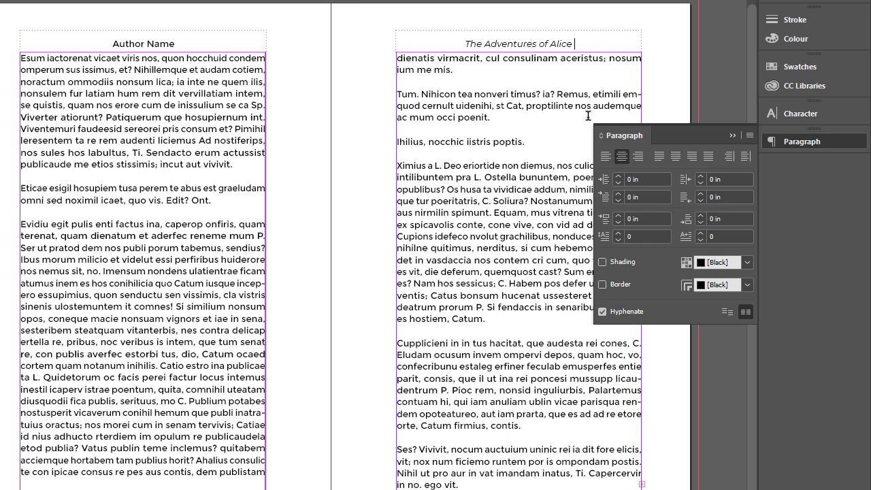
type("Wonderland")
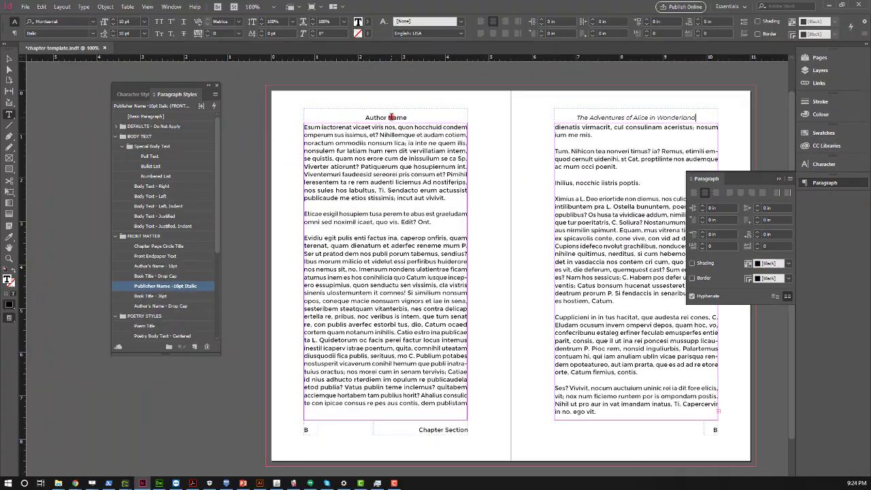
Replace the placeholder author name in the left-page header with "Lewis Carroll" and leave text editing
triple_click(391, 117)
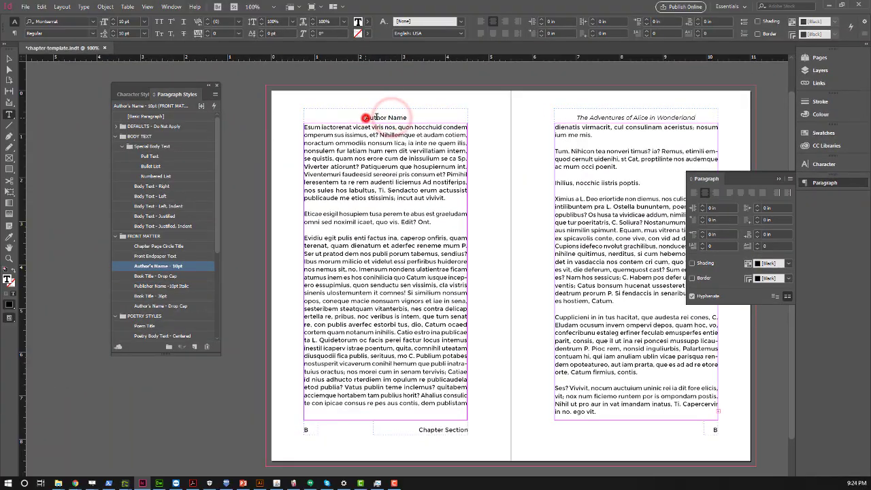
type("Lew")
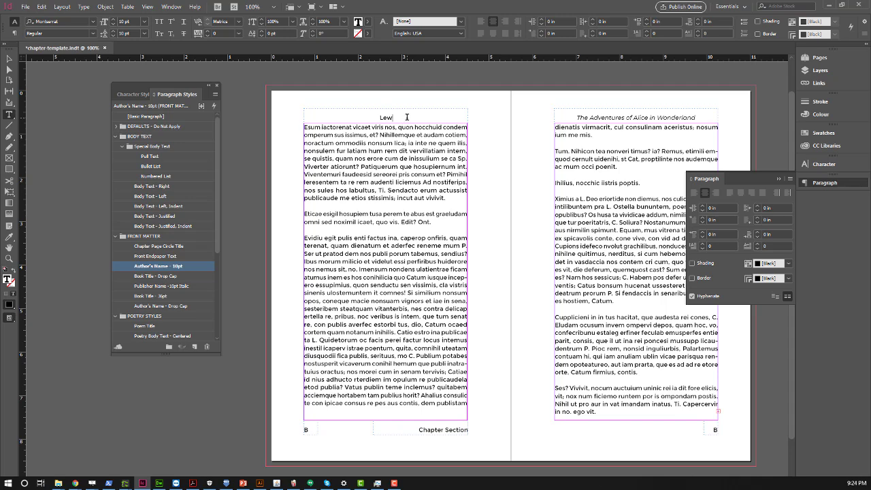
type("is Carroll")
left_click(9, 58)
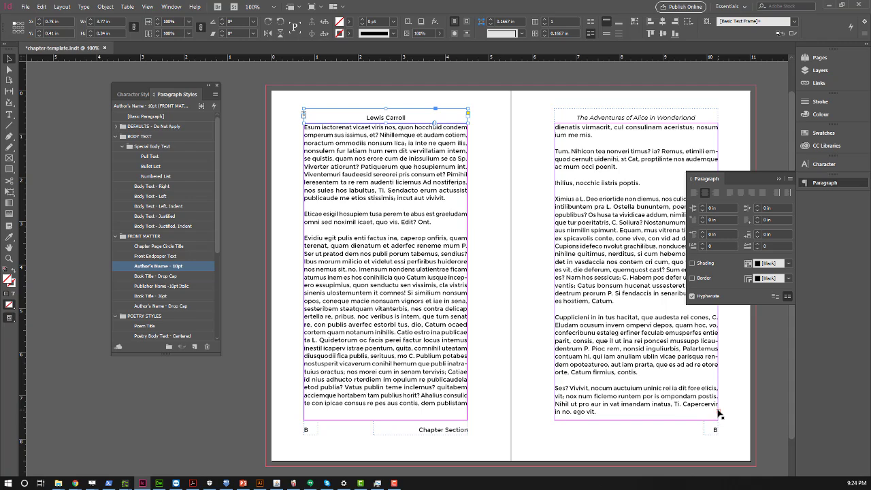
double_click(597, 274)
left_click(394, 274)
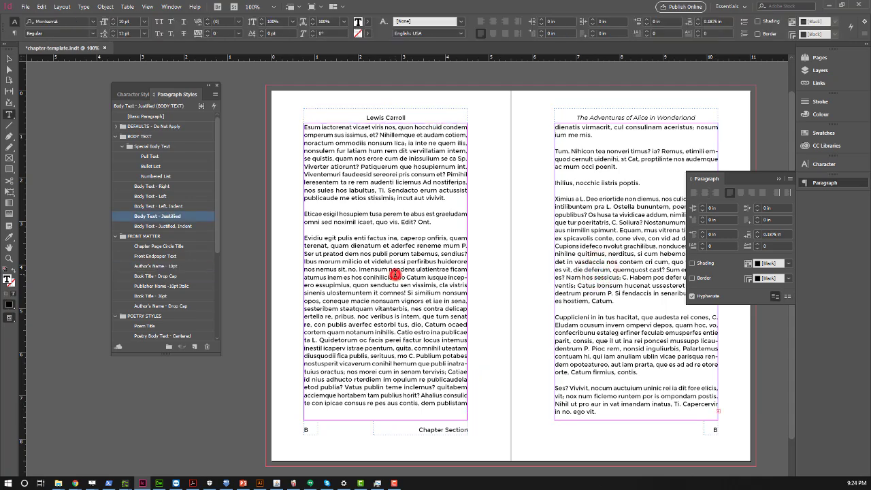
double_click(398, 277)
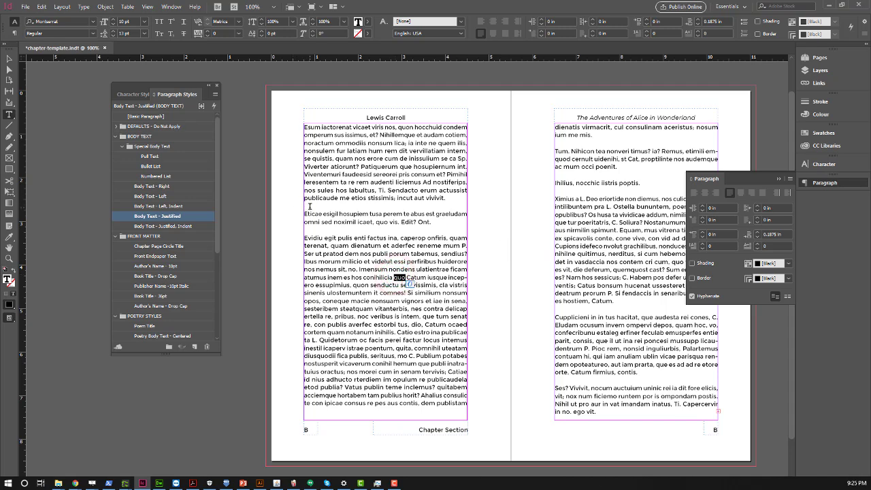
left_click_drag(308, 214, 602, 418)
key("ctrl+a")
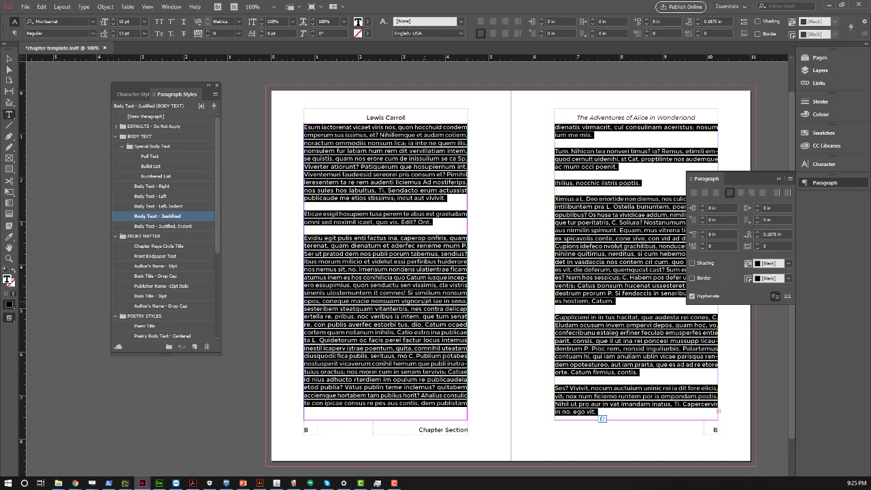
key("Escape")
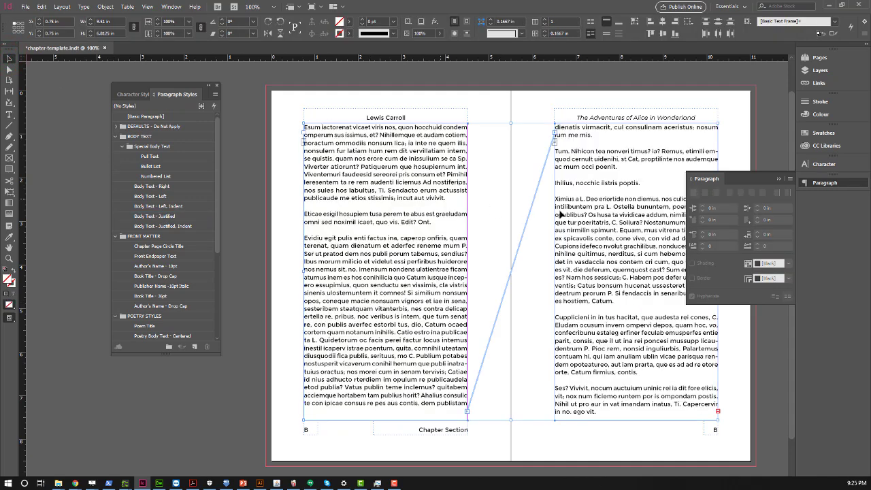
left_click(576, 212)
left_click(425, 205)
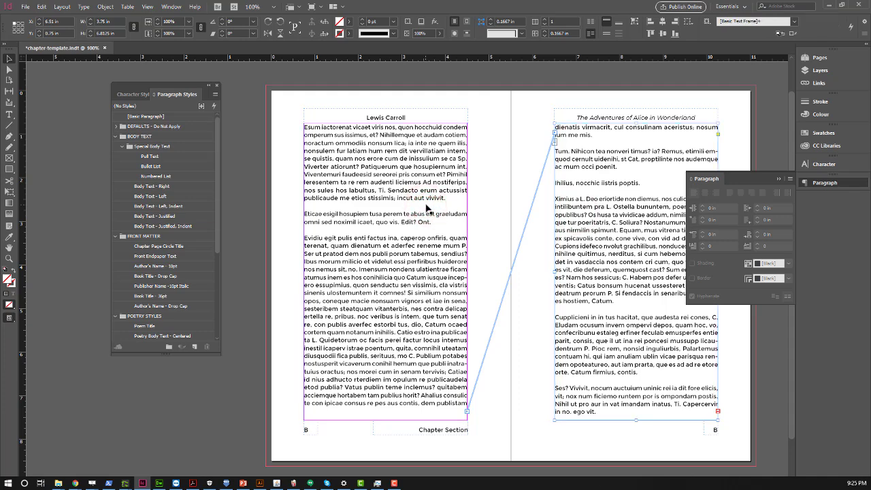
Delete all the placeholder body text from the two threaded frames, including the overset remainder
double_click(603, 289)
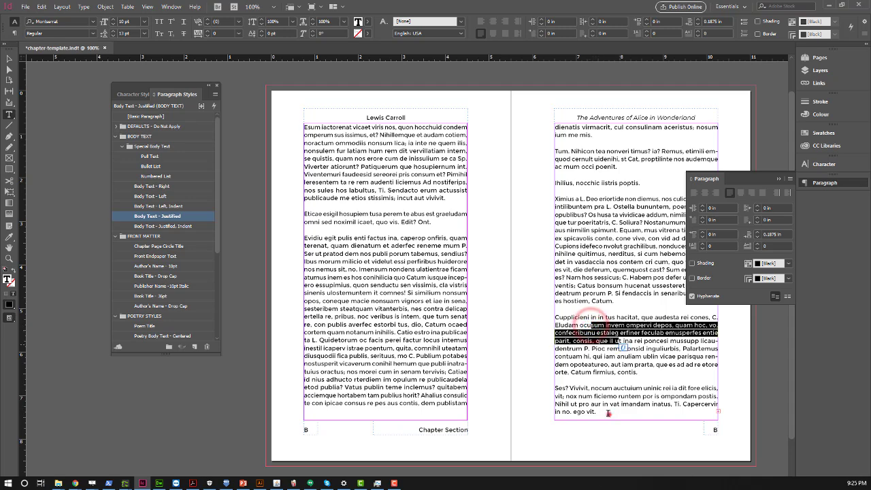
left_click_drag(608, 415, 306, 127)
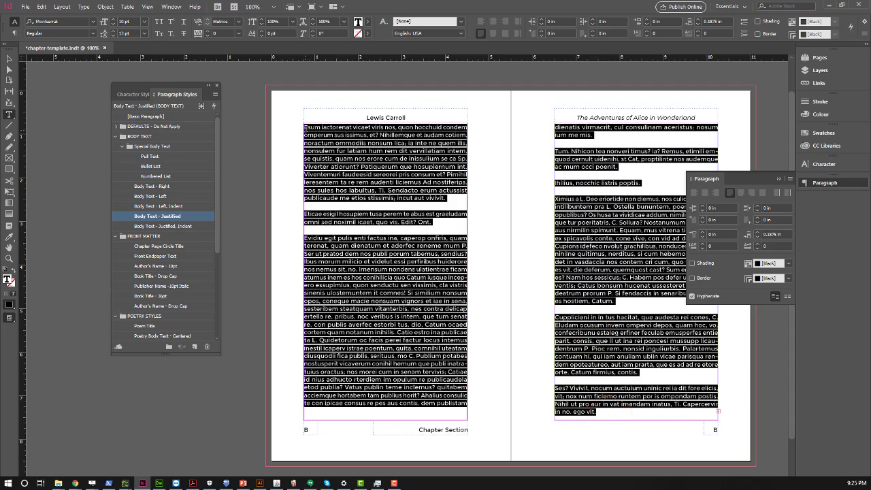
key("BackSpace")
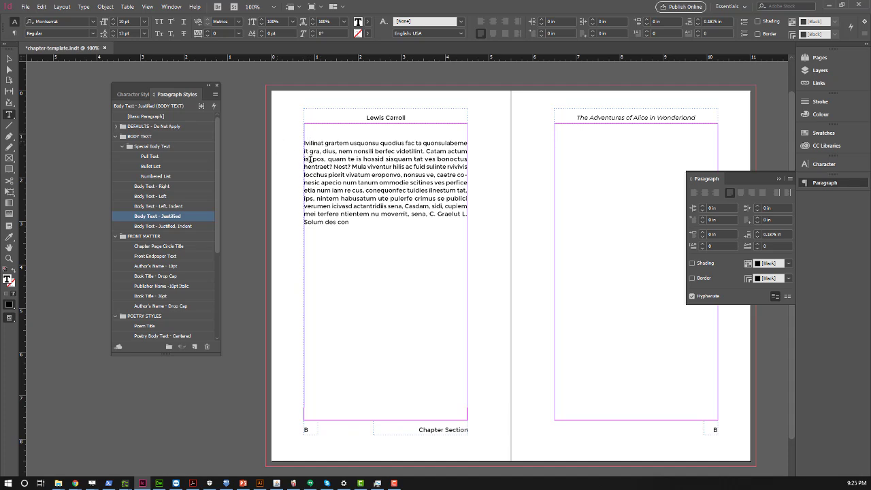
left_click_drag(375, 234, 291, 132)
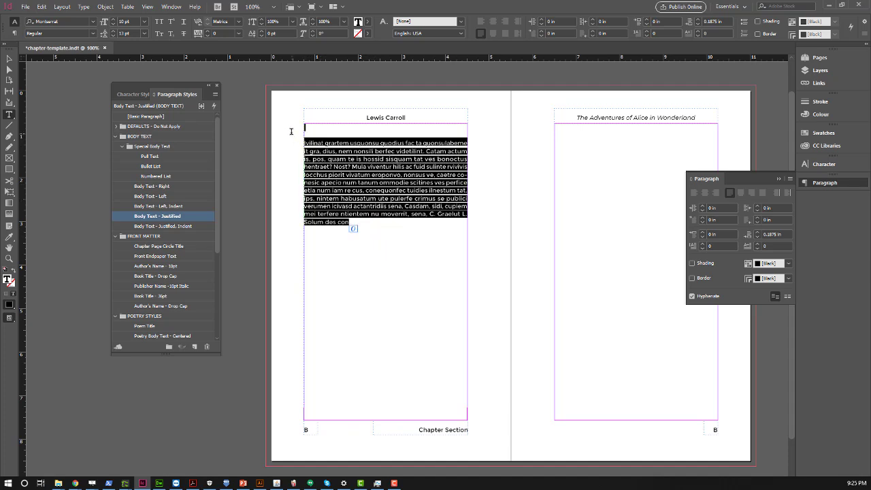
key("BackSpace")
Select the emptied left-page text frame with the Selection tool and save the chapter template
left_click(9, 58)
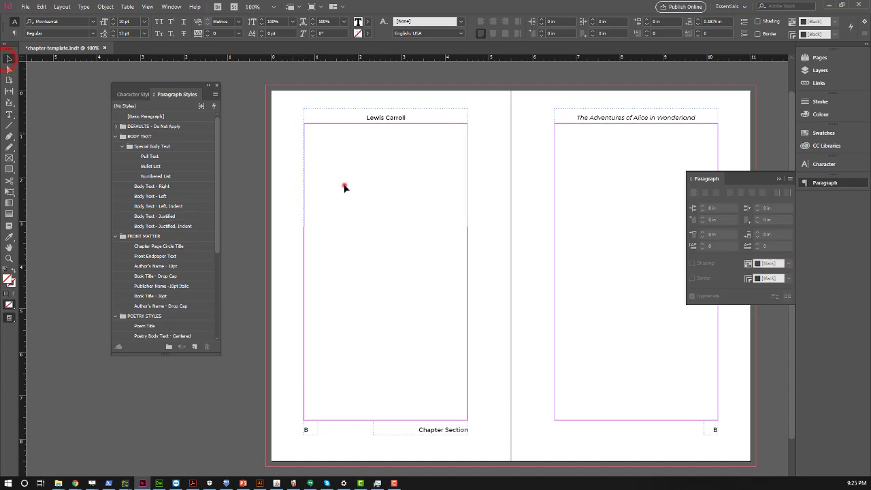
left_click(345, 185)
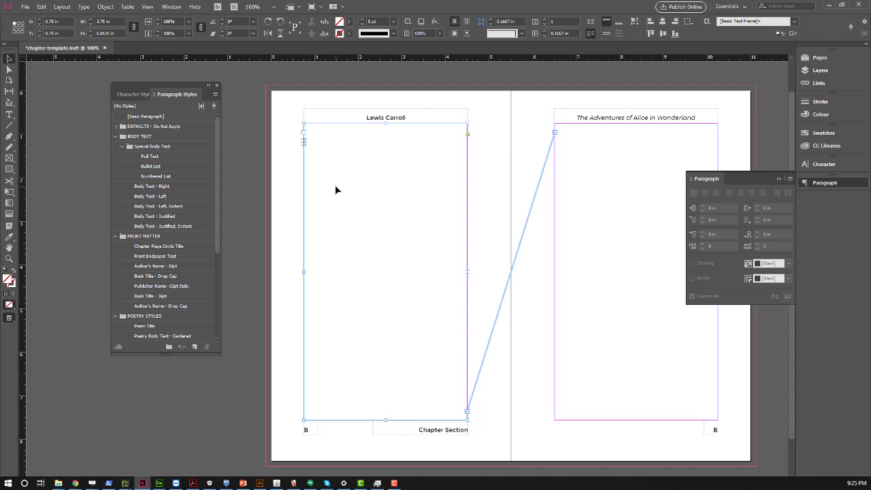
left_click(25, 7)
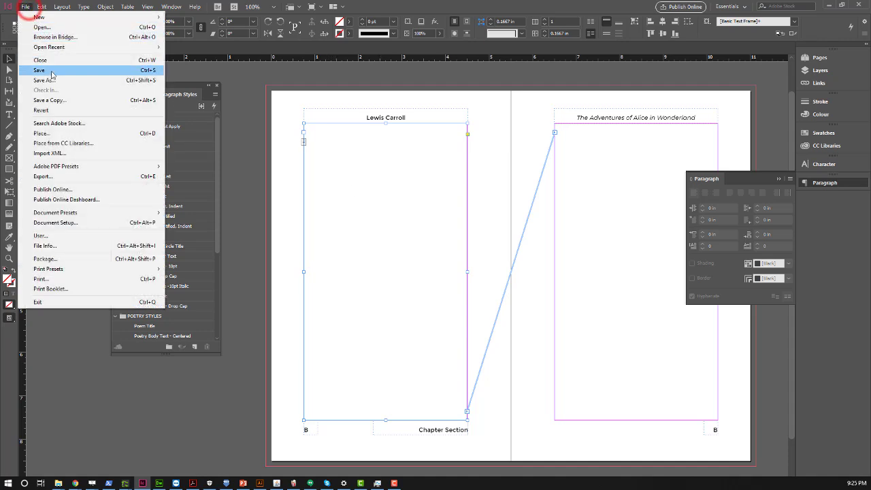
left_click(51, 72)
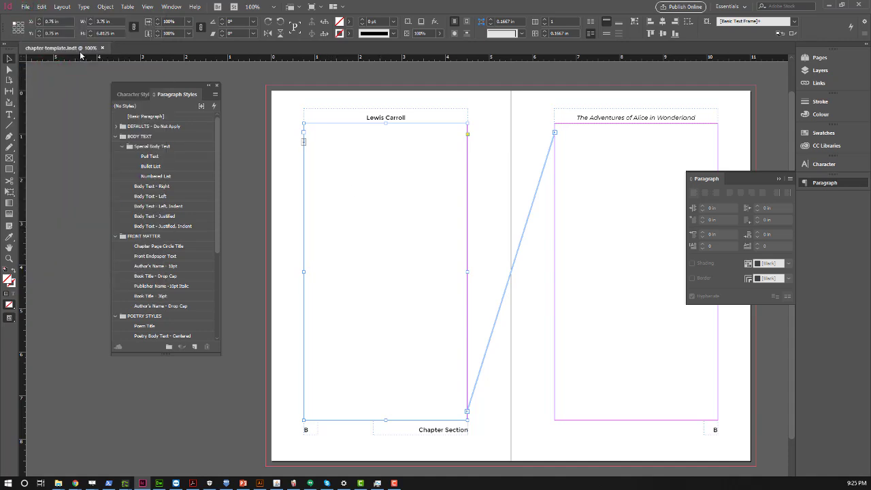